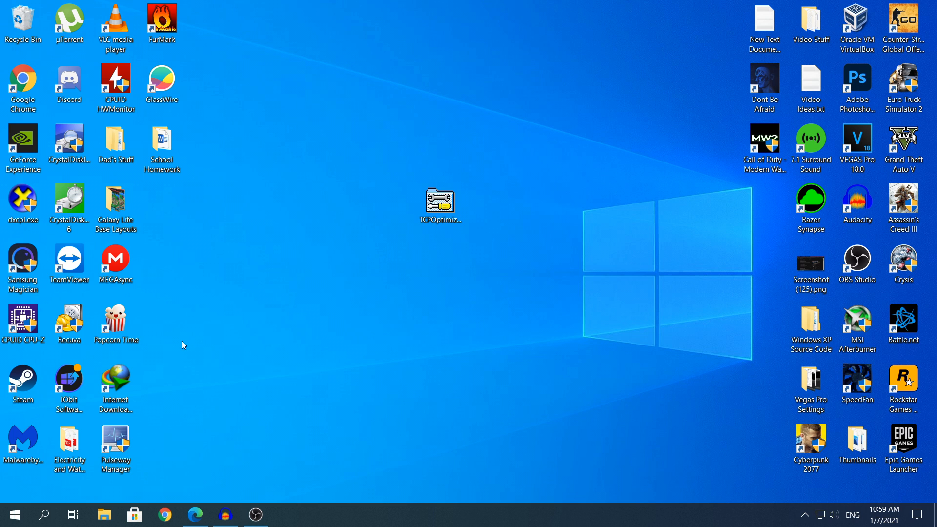
- Search Windows for "check", view the Windows Update status under Check for updates, and close the settings window
click(44, 515)
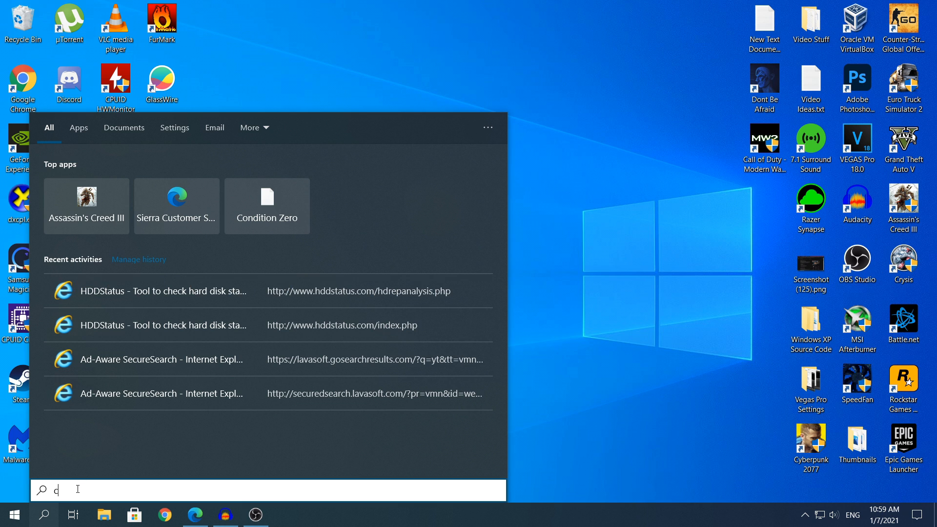
text(check)
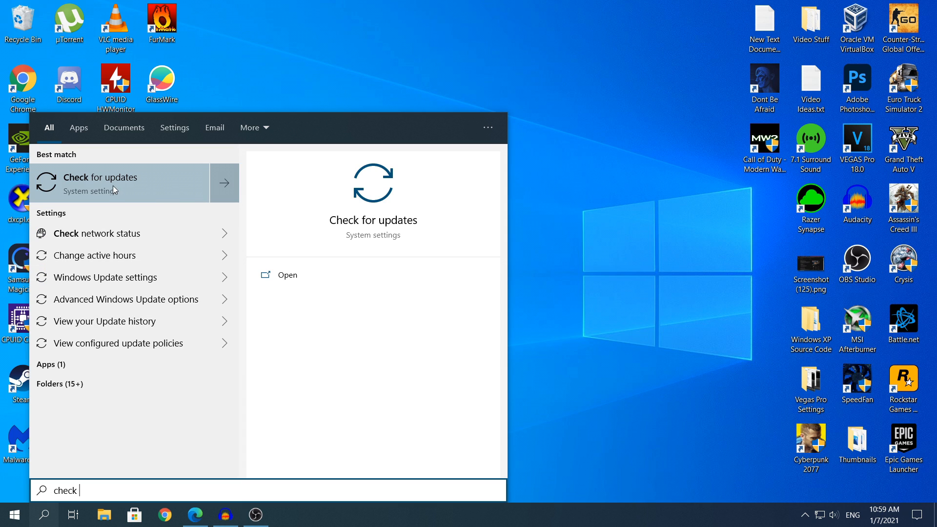
click(113, 186)
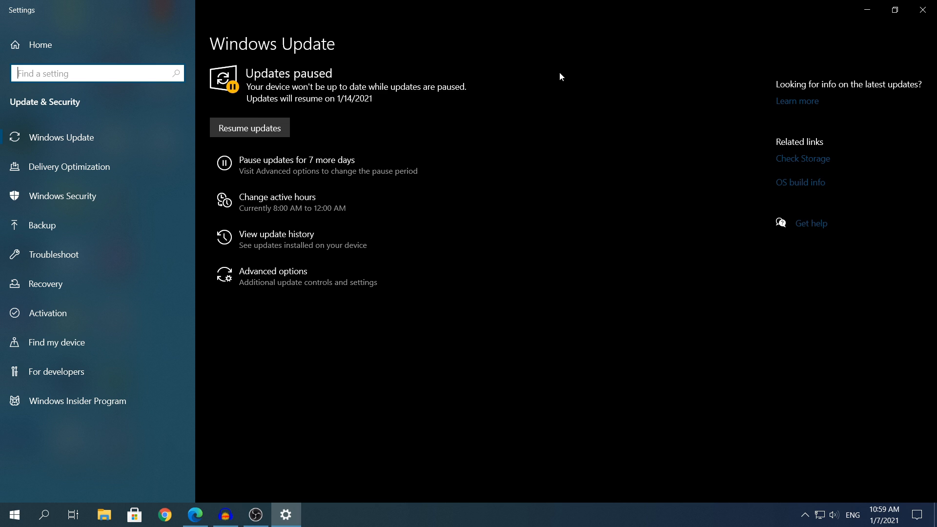
click(922, 9)
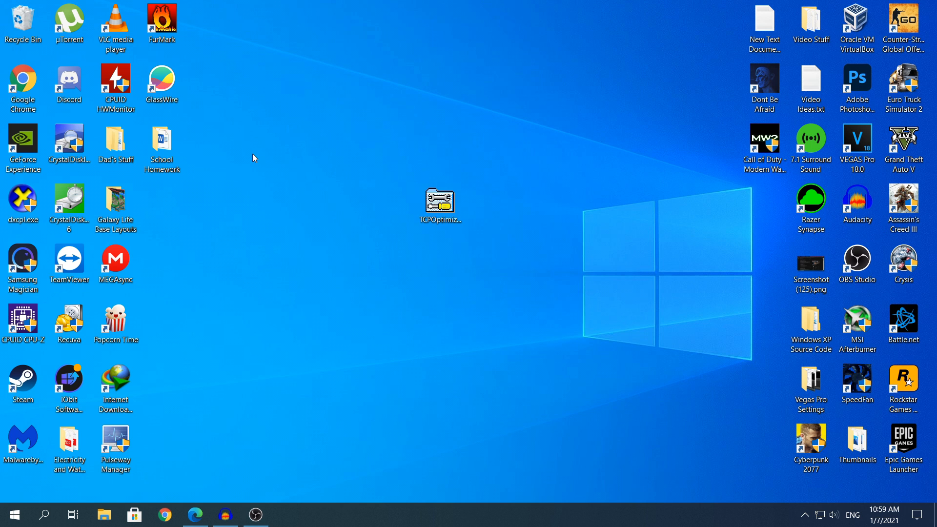
- Search Windows for "network c", open View network connections, and identify the Ethernet adapter's controller brand
click(44, 515)
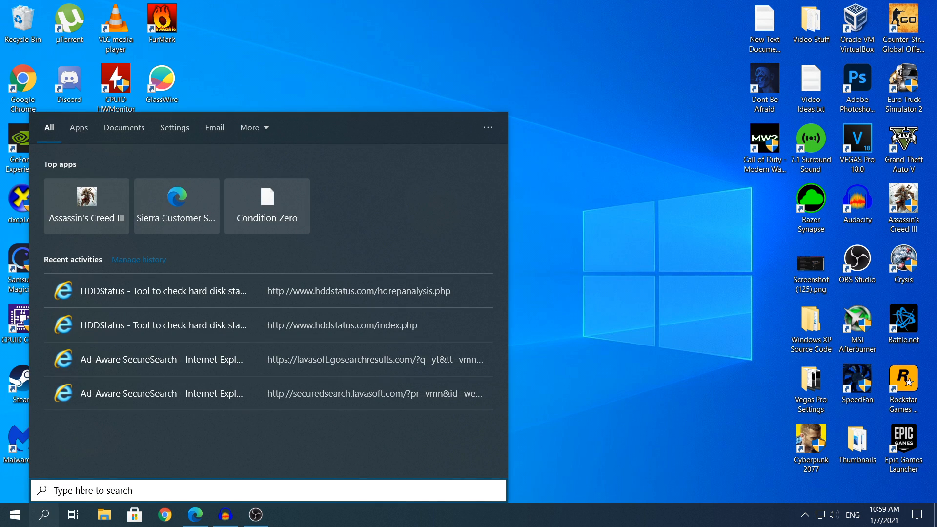
text(networ)
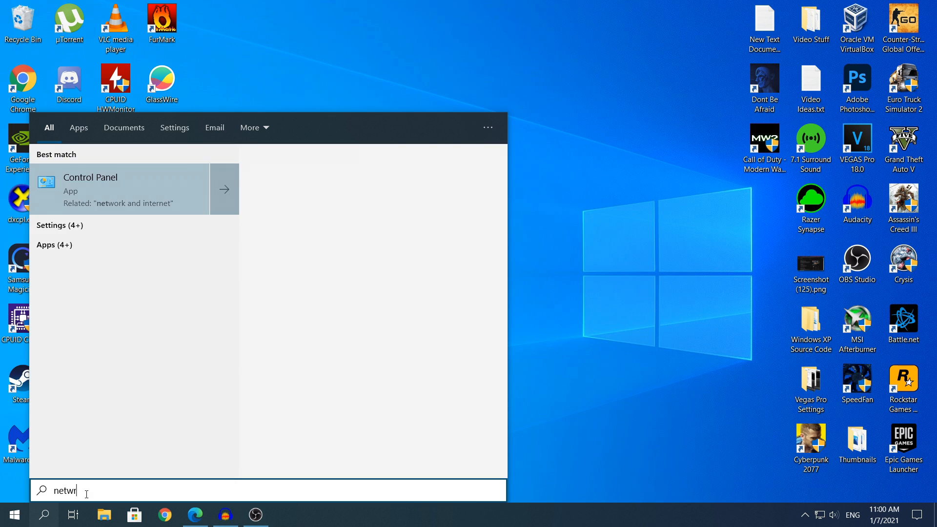
text(k c)
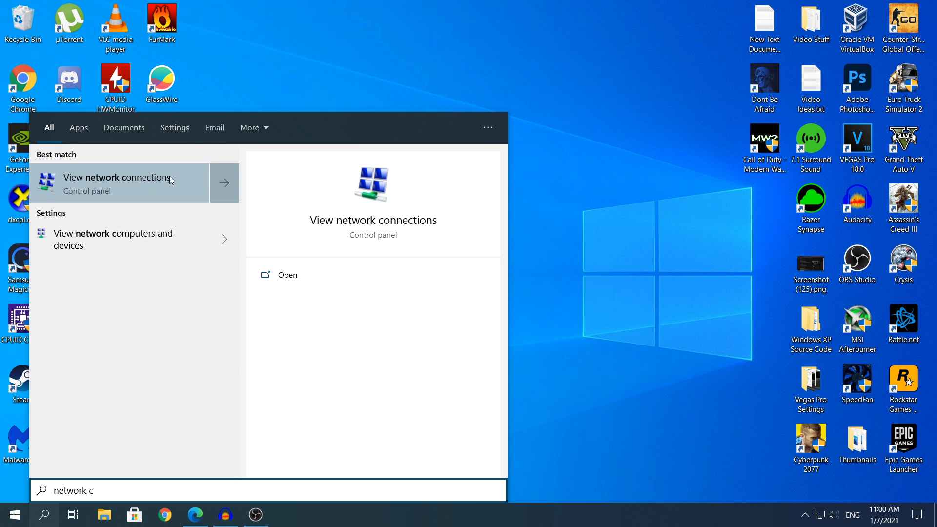
click(96, 182)
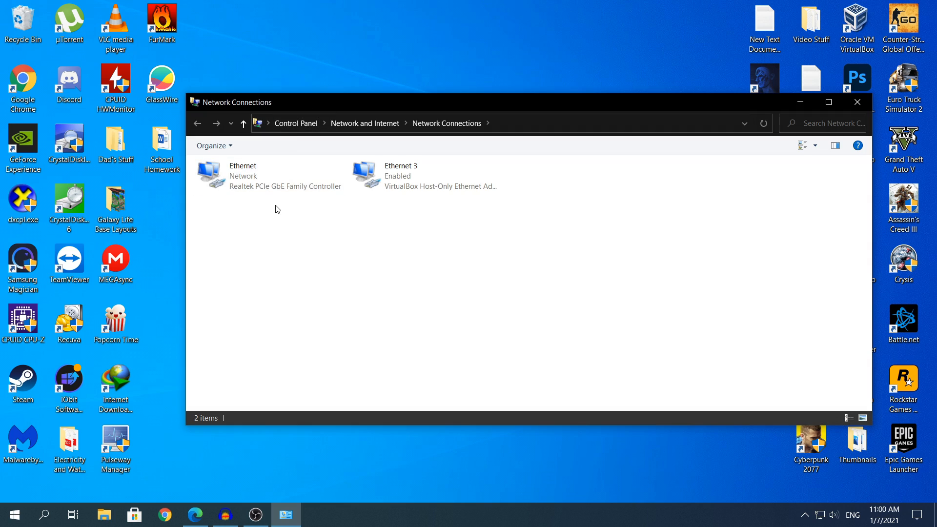
drag(364, 101, 335, 103)
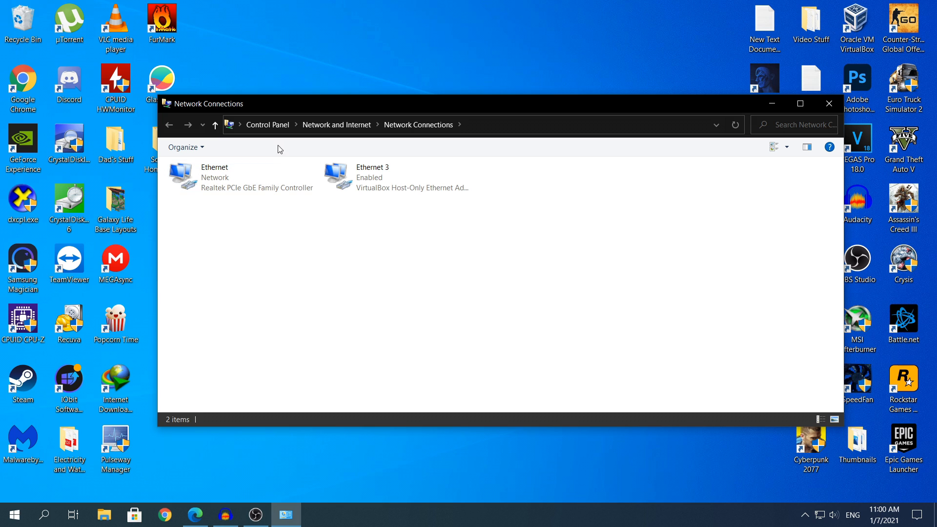
click(242, 172)
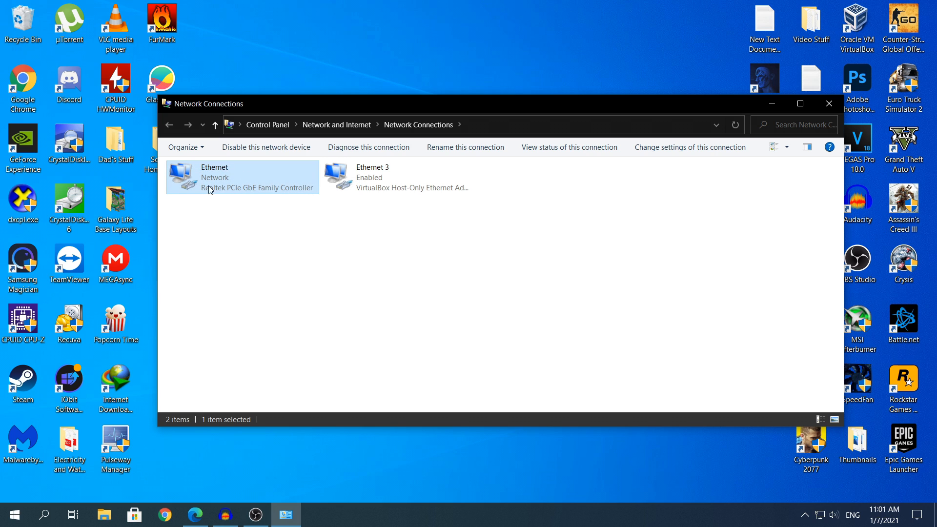
click(317, 274)
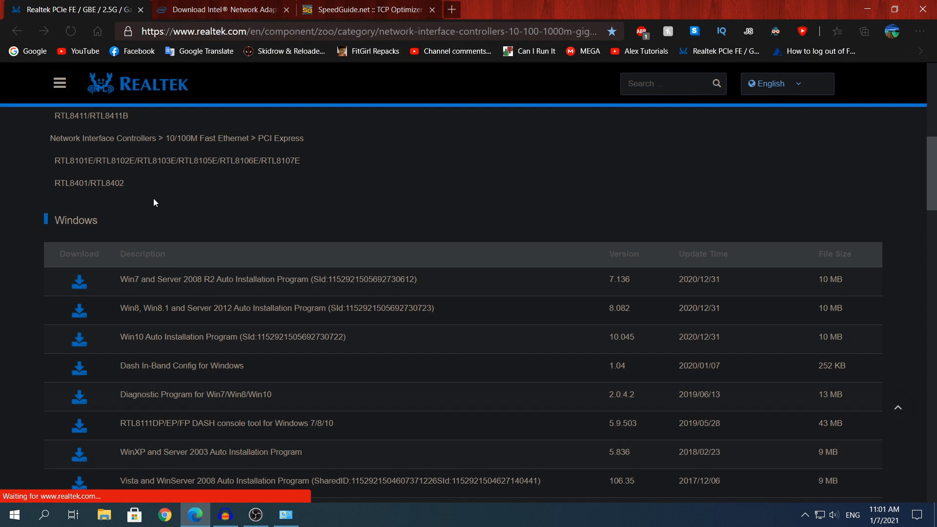
- Examine the Realtek PCIe Ethernet controller software page, including its supported models and Windows driver list, in the browser
scroll(153, 198, up, 10)
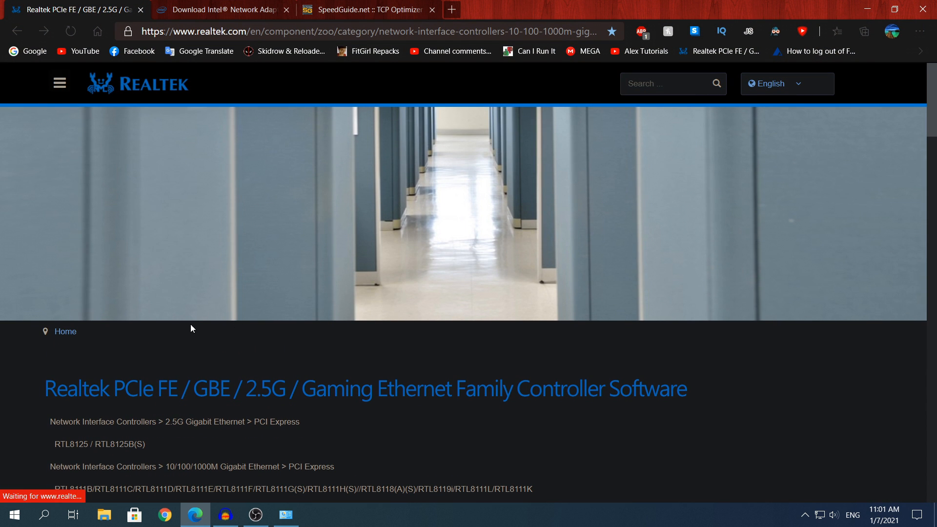
scroll(340, 364, down, 3)
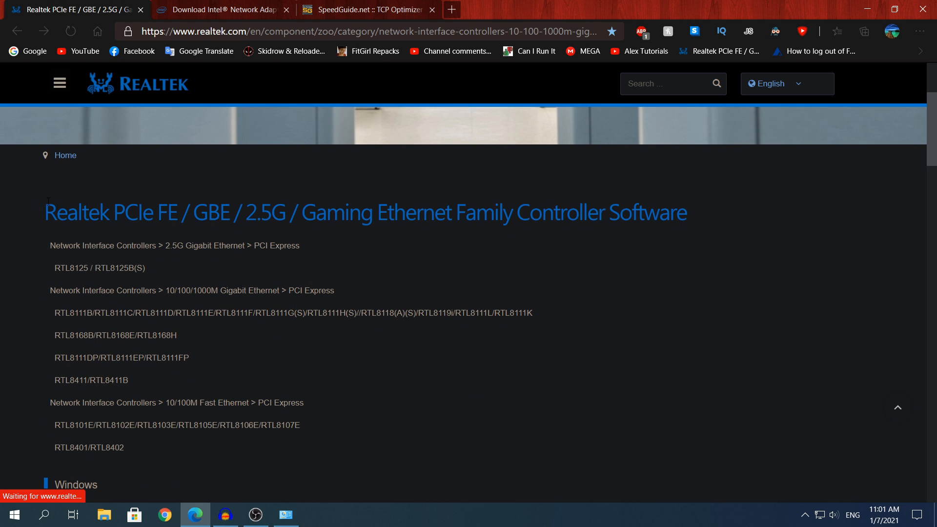
drag(46, 203, 670, 230)
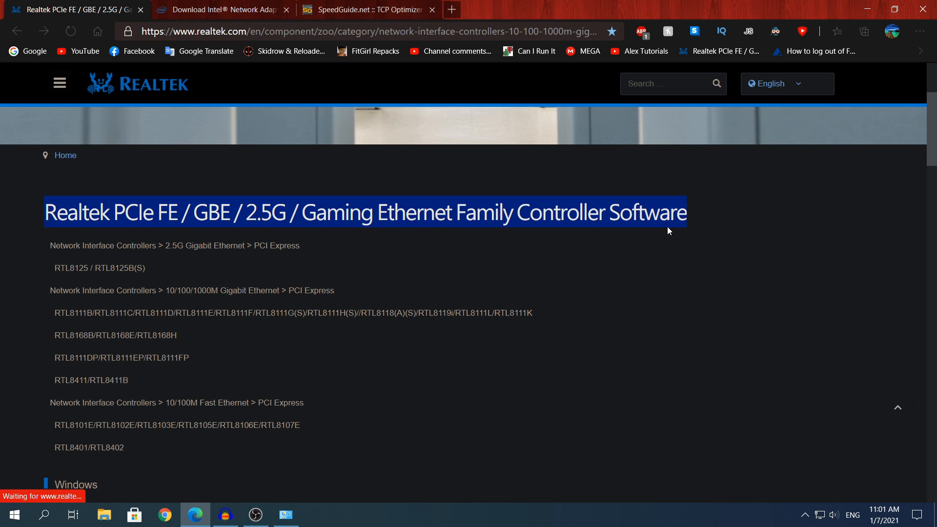
click(509, 311)
scroll(509, 309, down, 8)
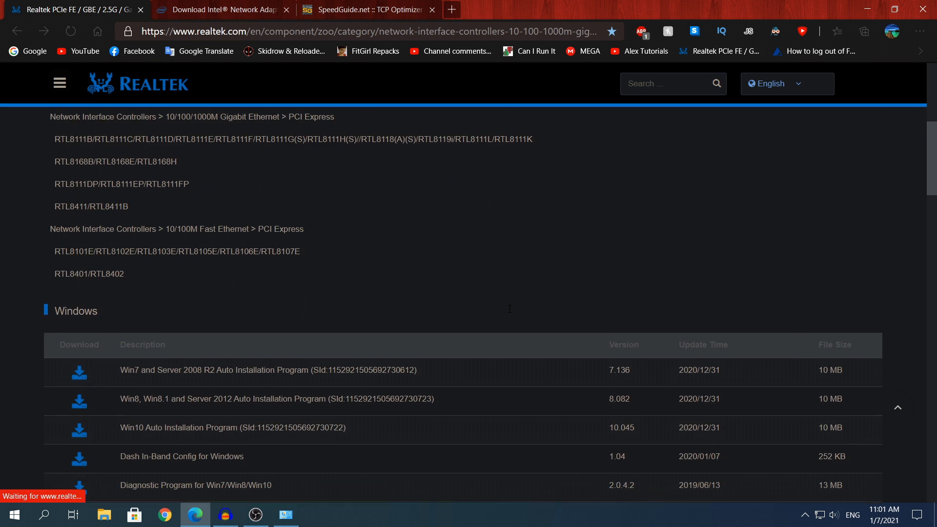
scroll(484, 307, up, 2)
scroll(484, 308, down, 6)
scroll(183, 293, up, 8)
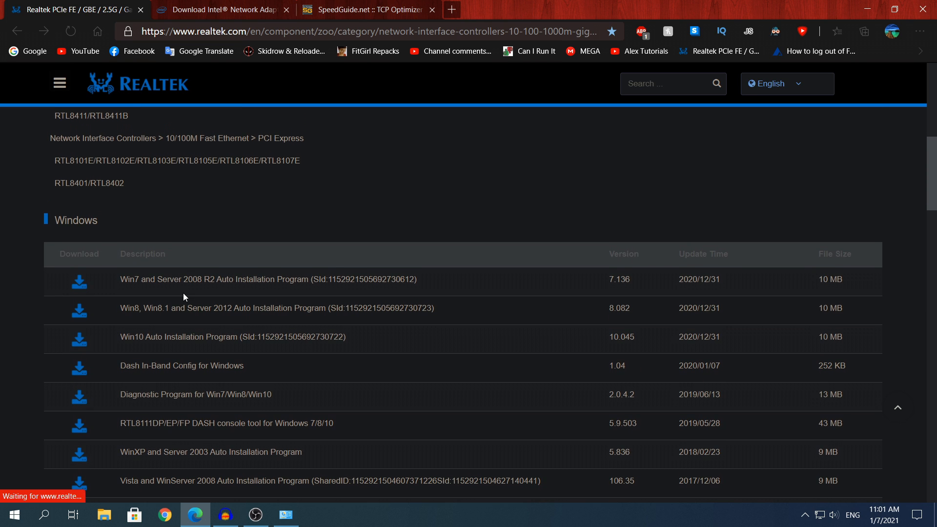
- Open the download page for the Win10 Auto Installation Program from the Windows driver list
scroll(174, 277, down, 2)
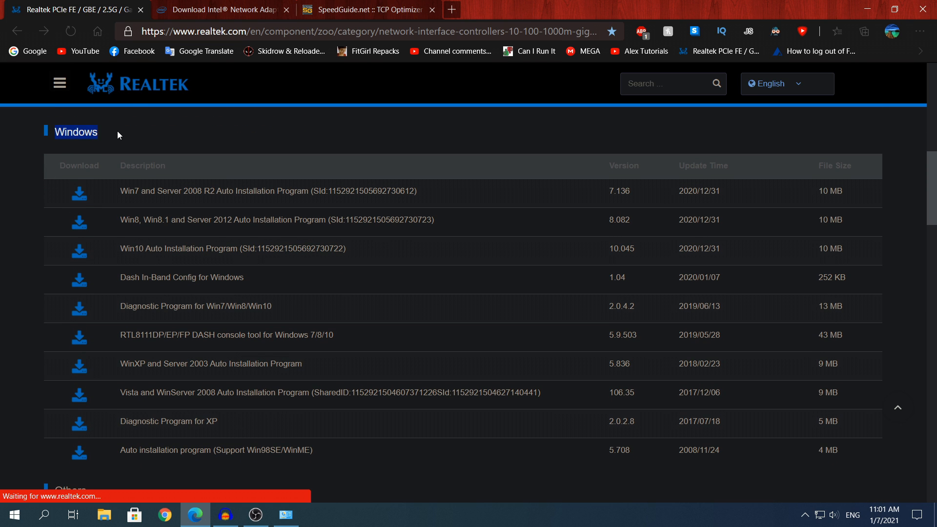
drag(119, 249, 238, 250)
click(161, 248)
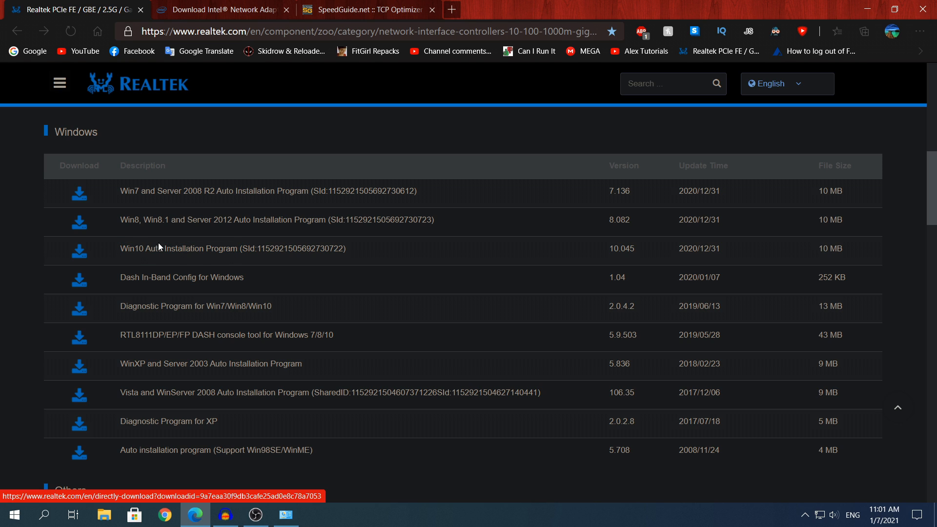
click(80, 253)
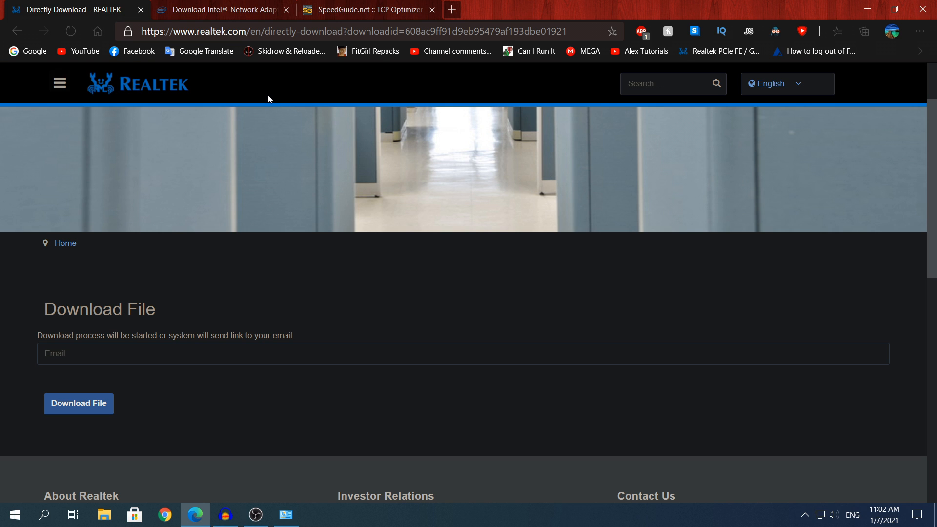
- Review the Intel Network Adapter Driver for Windows 10 page and its available downloads
click(235, 8)
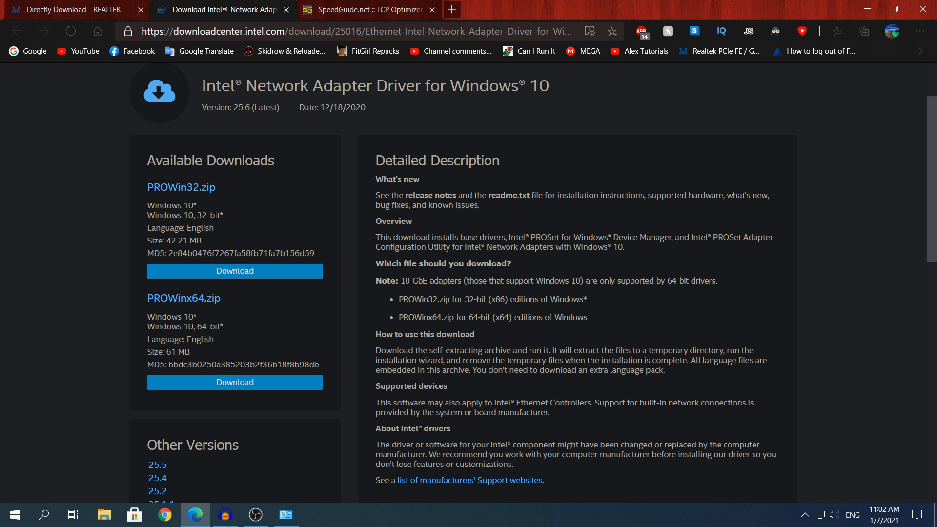
scroll(216, 217, up, 2)
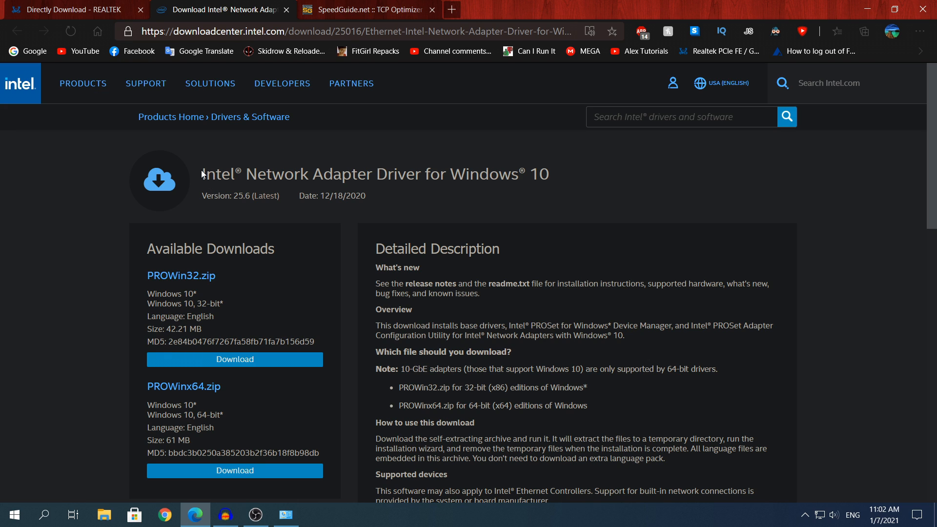
drag(203, 174, 525, 163)
click(311, 192)
scroll(224, 204, down, 2)
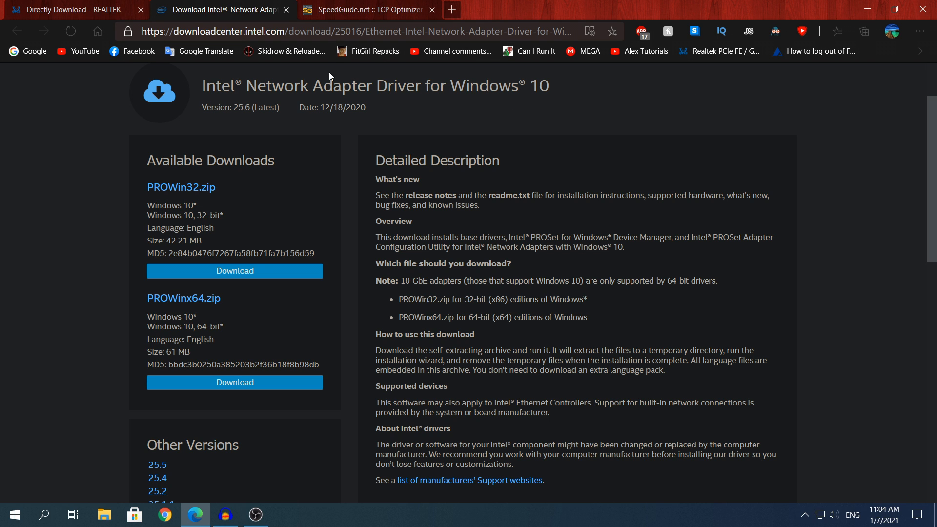
- Go to the SpeedGuide downloads page and choose the TCP Optimizer 4 download
click(383, 8)
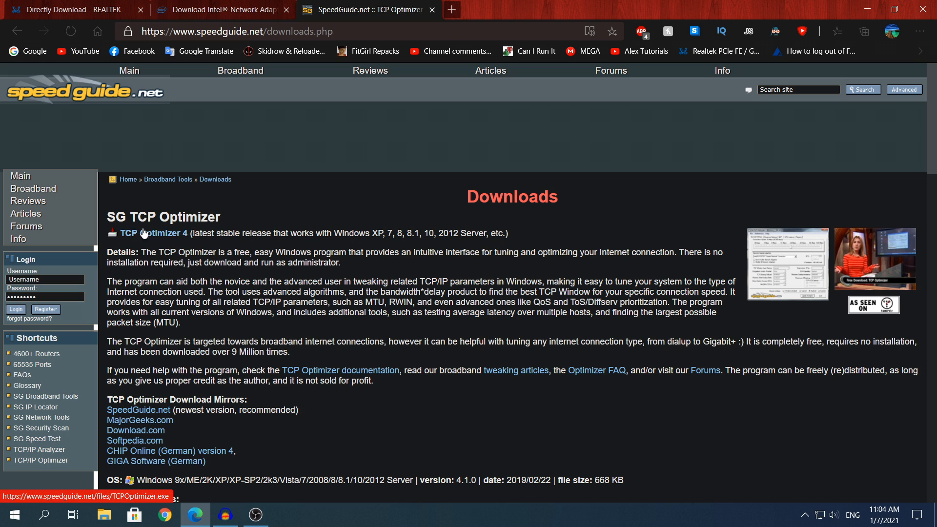
click(181, 241)
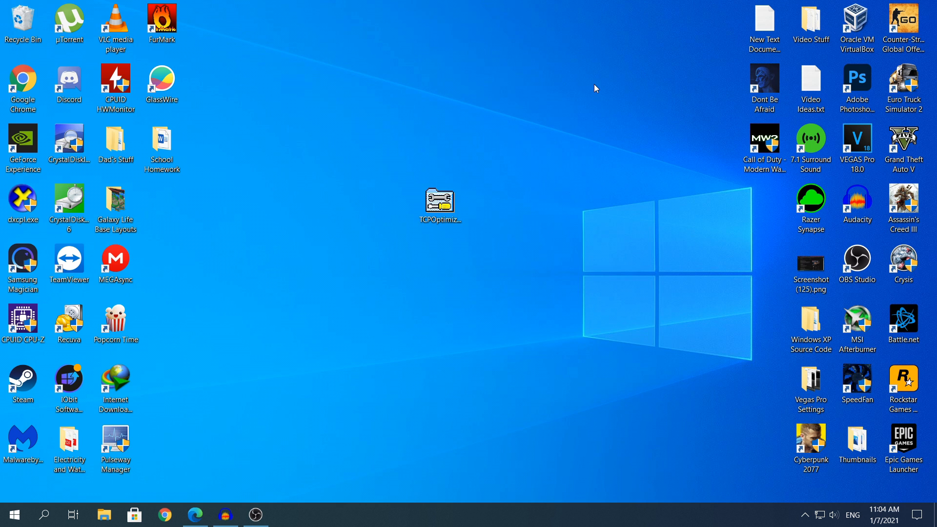
- Run TCPOptimizer.exe from the desktop as administrator
click(442, 203)
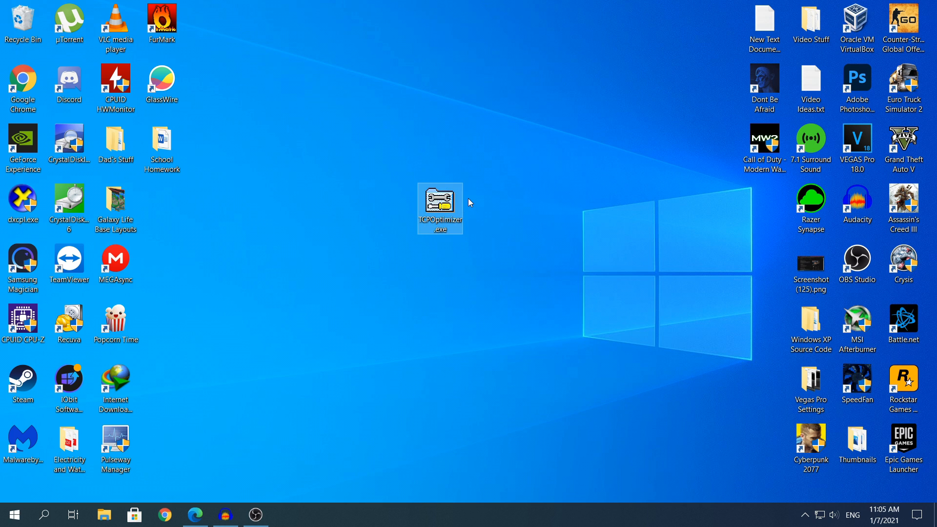
right_click(450, 201)
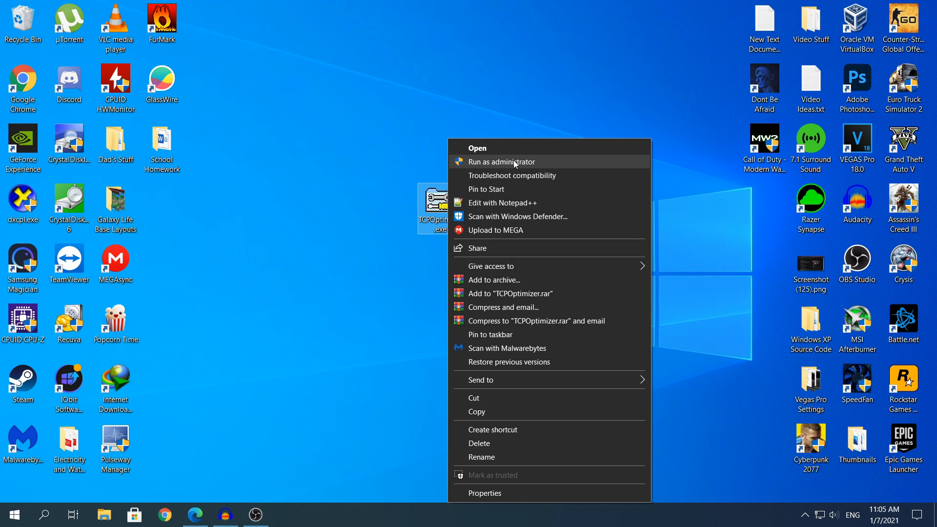
click(573, 160)
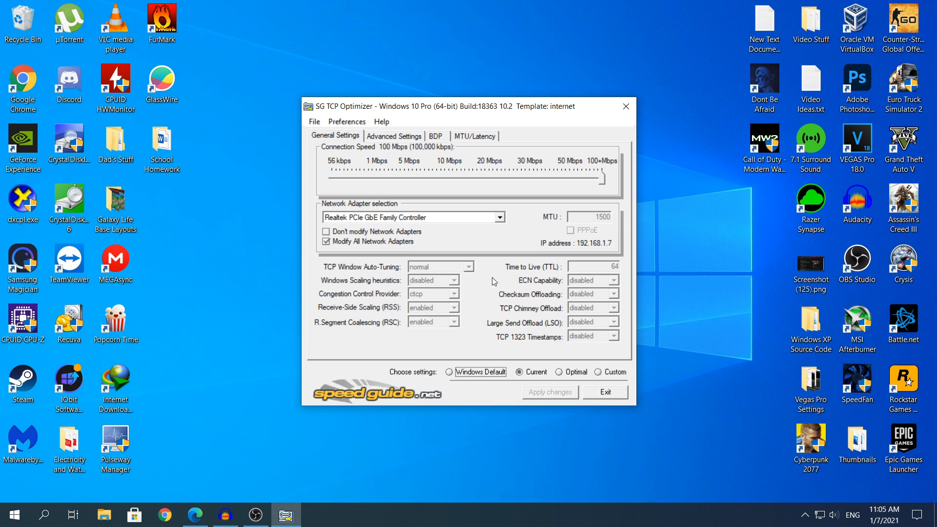
- Choose Custom settings, keep the connection speed at 100+ Mbps, and leave Modify All Network Adapters enabled in the general settings
click(410, 137)
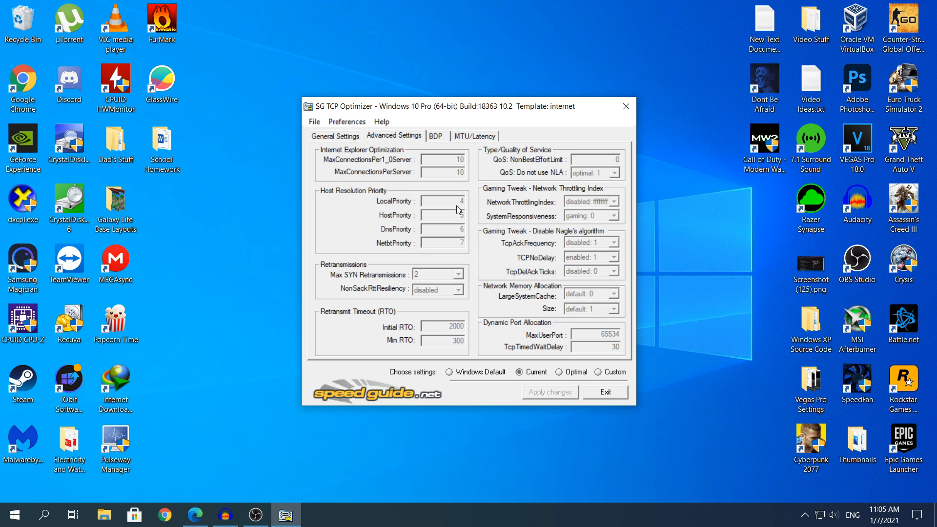
click(358, 139)
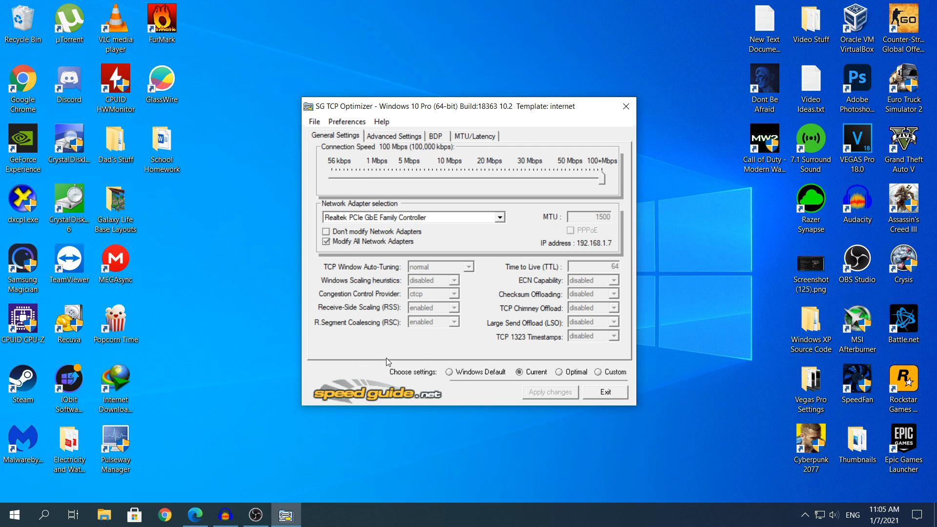
click(609, 373)
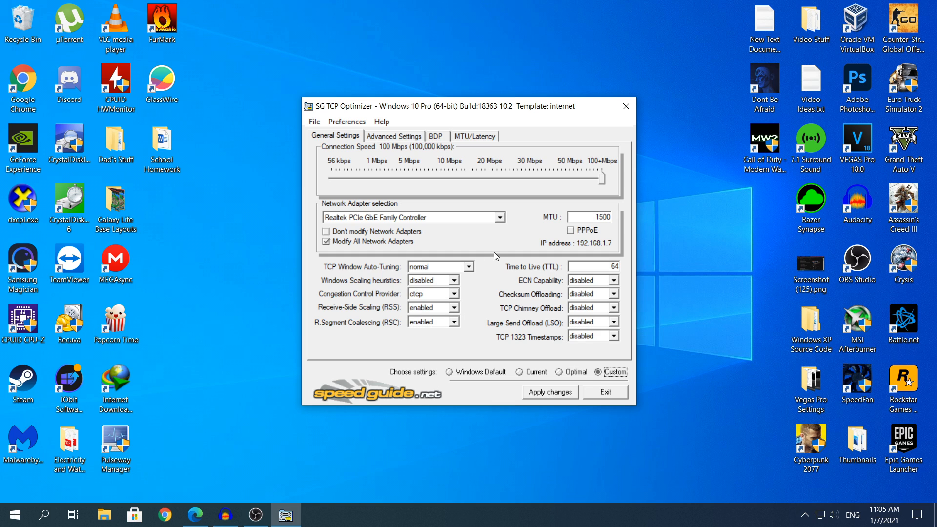
mouse_move(603, 180)
mouse_down()
mouse_move(454, 182)
mouse_move(604, 180)
mouse_up()
click(327, 242)
click(327, 242)
- Show the advanced settings, preview the Windows Default preset, and return to the Custom preset
click(376, 139)
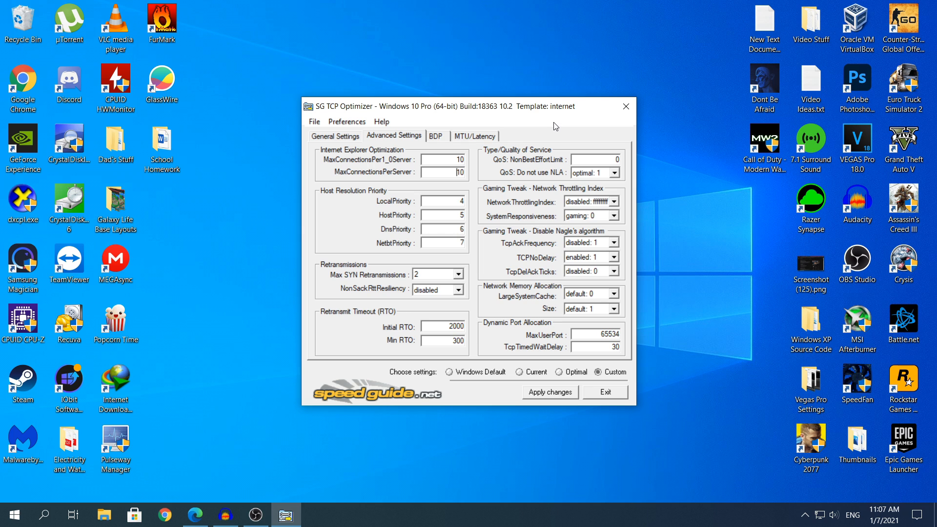
click(545, 393)
click(483, 373)
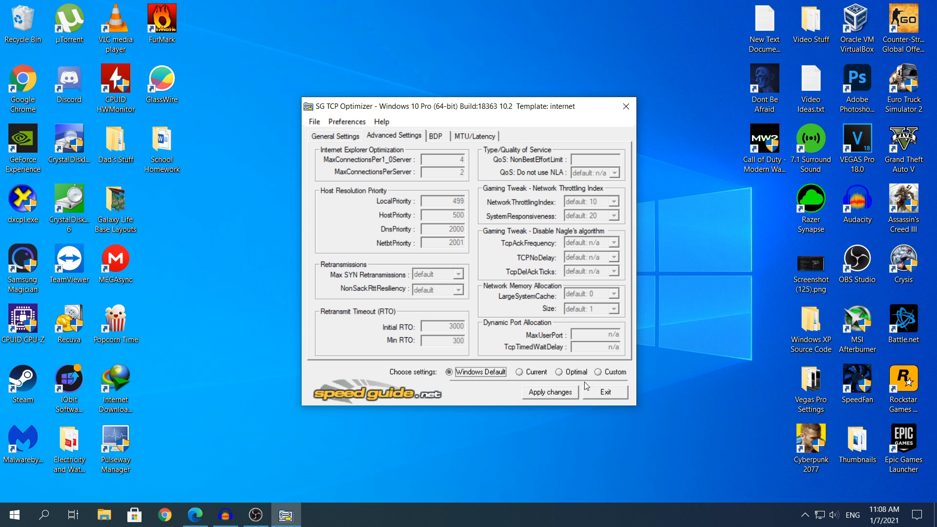
click(600, 373)
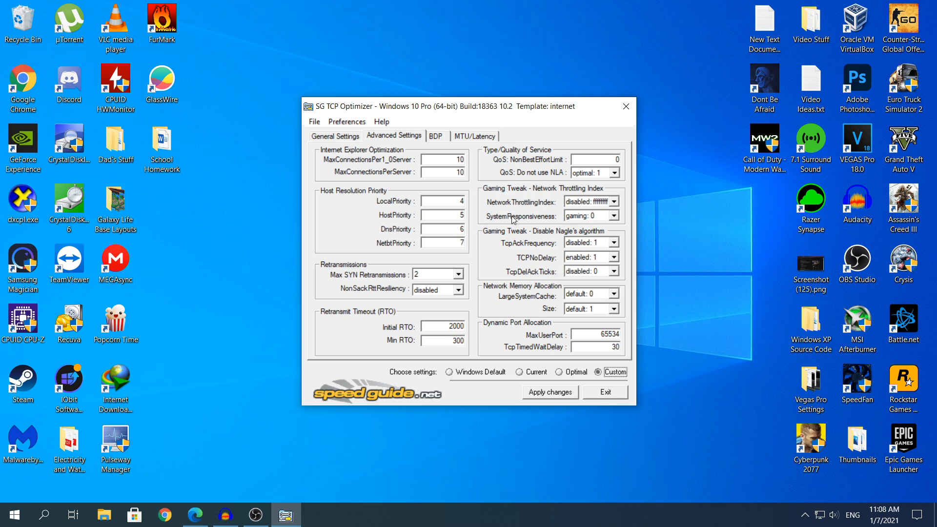
- Set SystemResponsiveness to gaming: 0 in the Network Throttling Index group
click(578, 216)
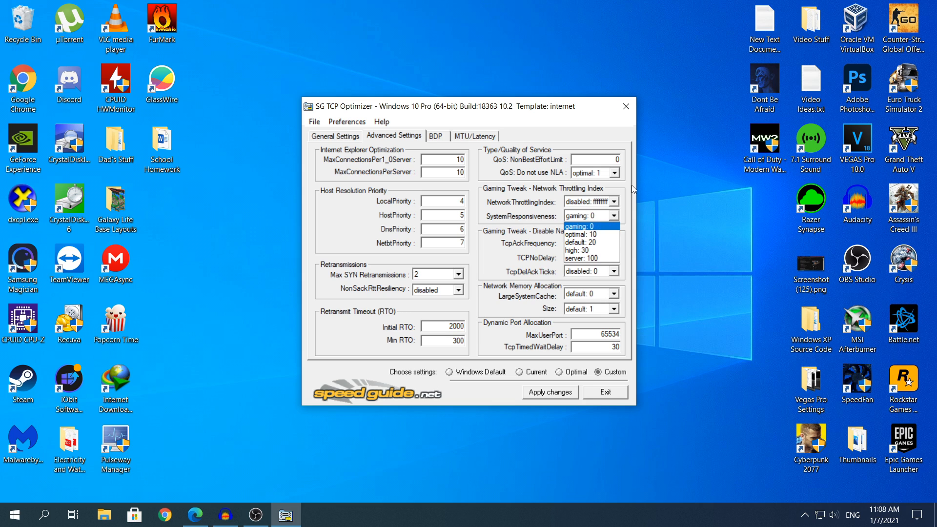
click(610, 226)
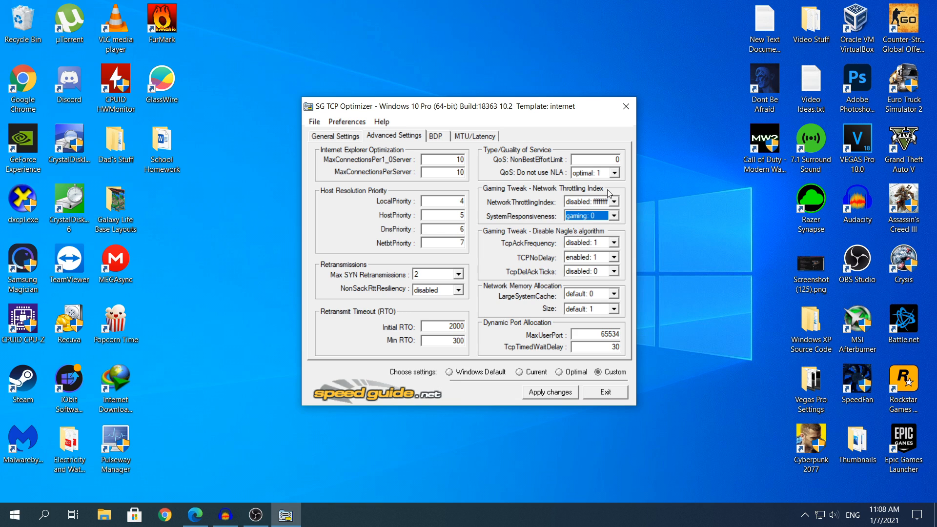
click(589, 102)
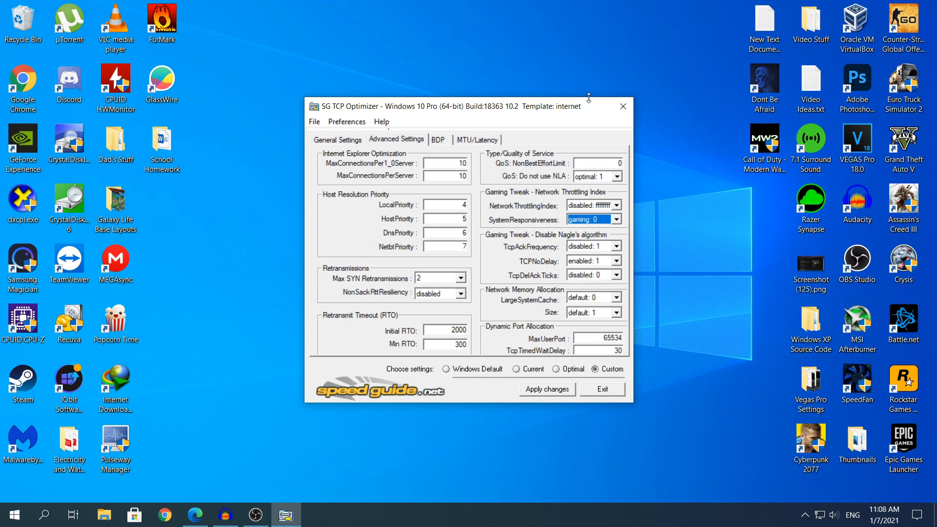
drag(589, 99, 589, 96)
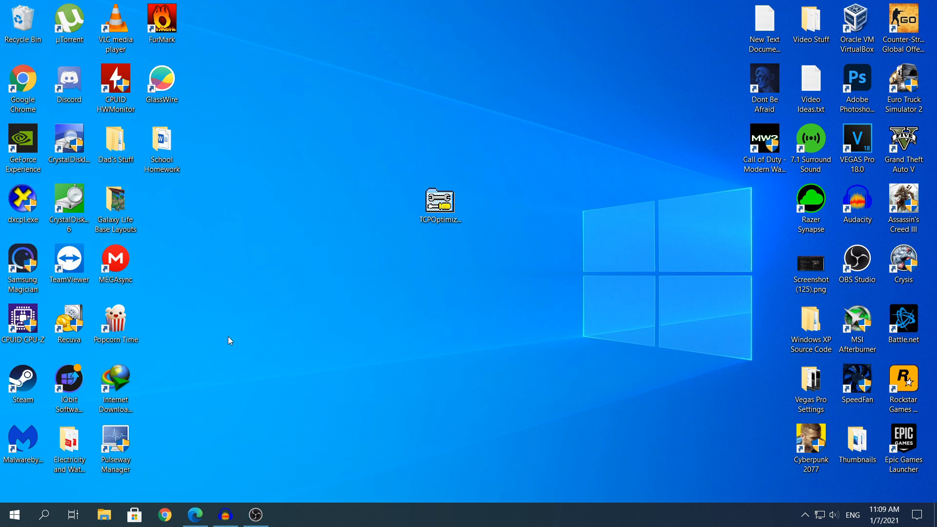
- Search Windows for "view network", open the network connections, and open the configuration of the Ethernet connection's Realtek adapter
click(53, 513)
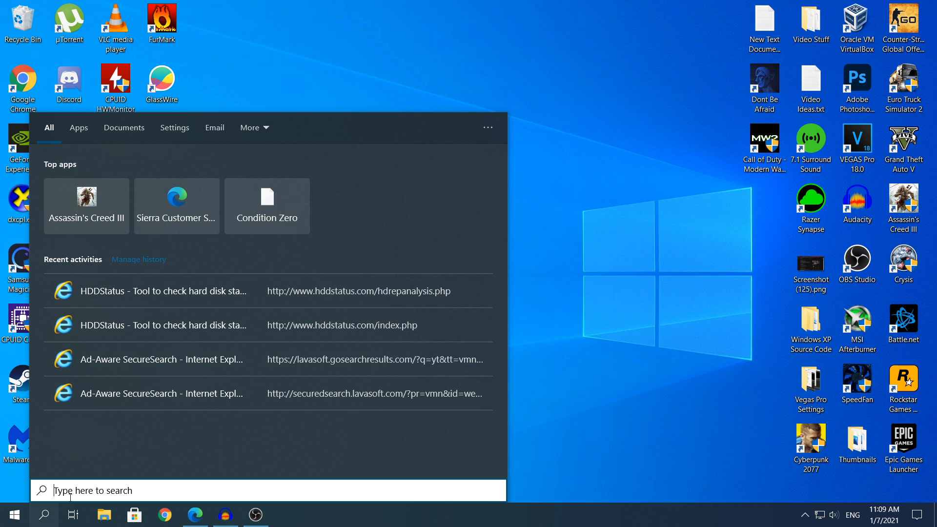
text(view network)
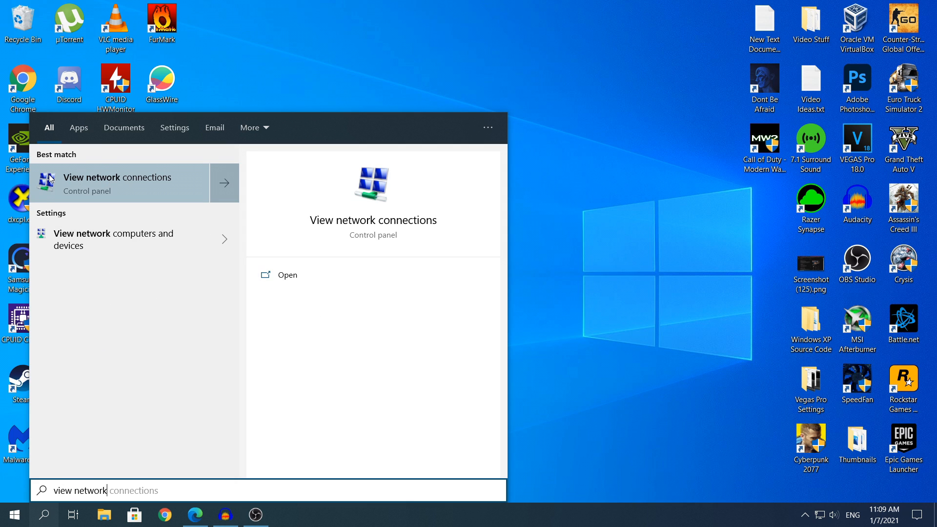
click(121, 183)
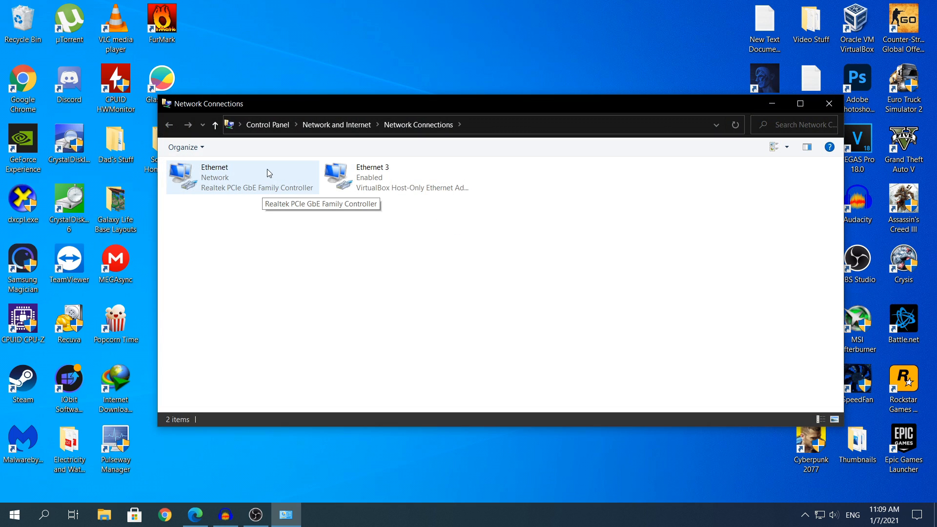
double_click(267, 171)
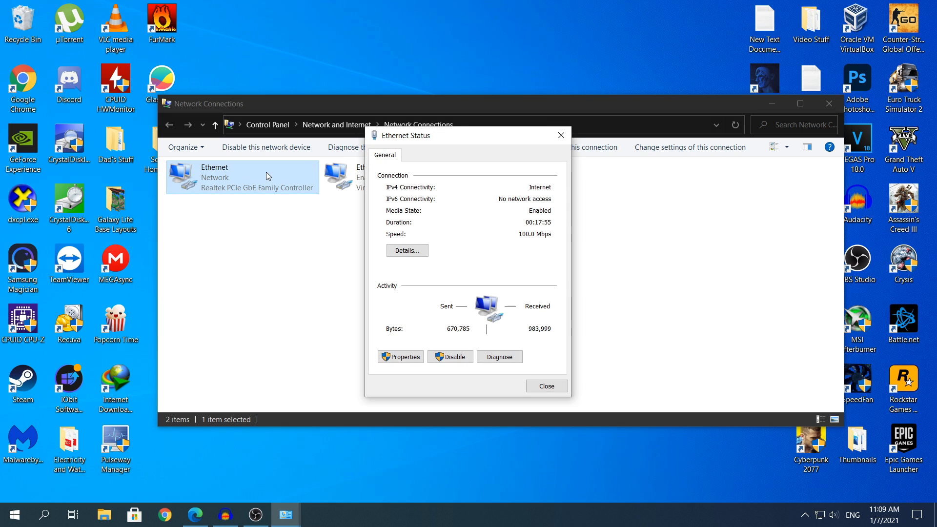
click(395, 355)
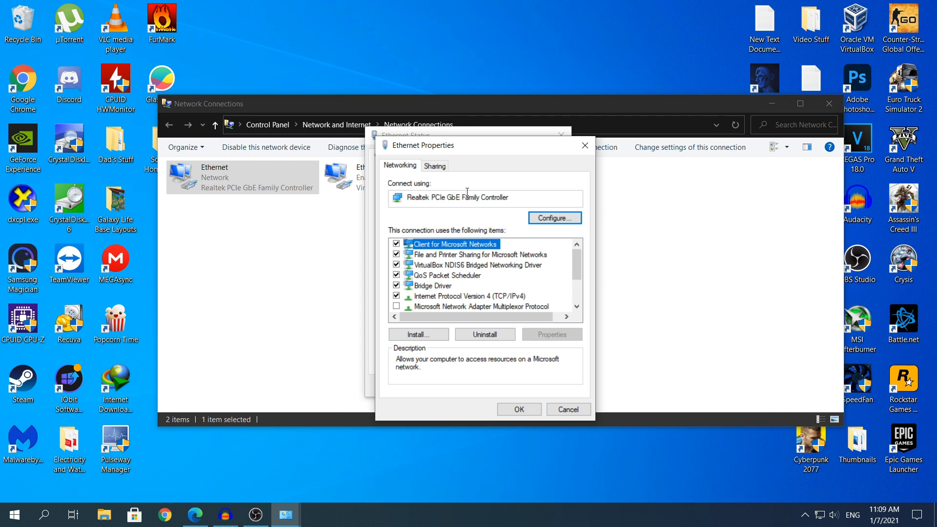
click(552, 218)
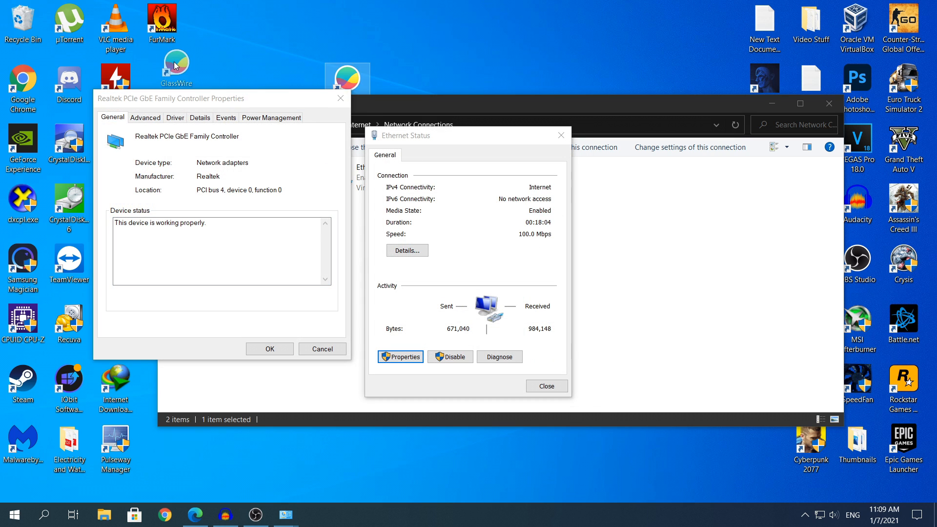
drag(241, 99, 464, 87)
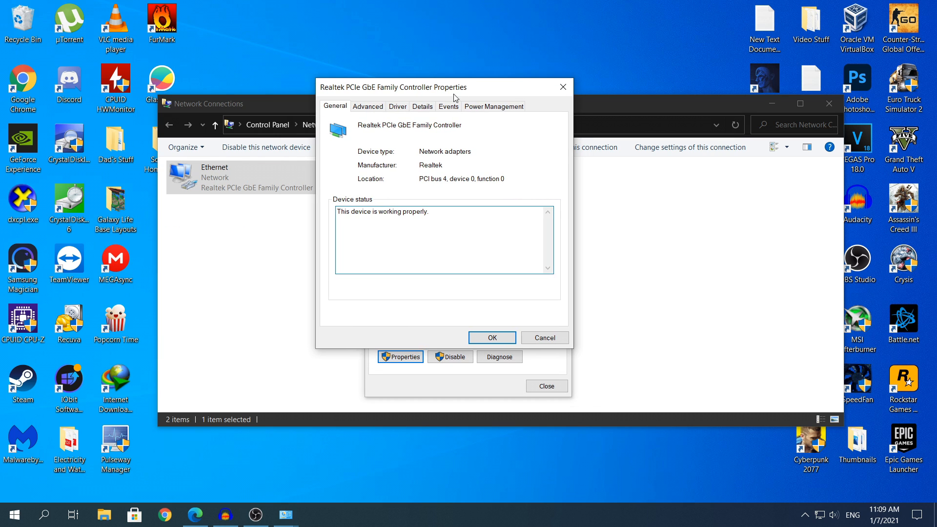
- In the adapter's advanced properties, make sure Green Ethernet and Power Saving Mode are both set to Disabled
click(377, 108)
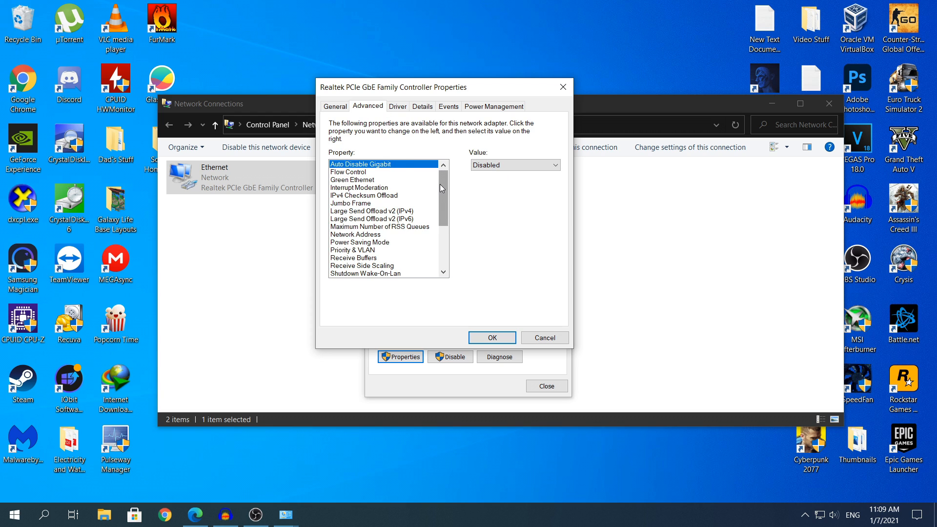
click(406, 180)
click(348, 243)
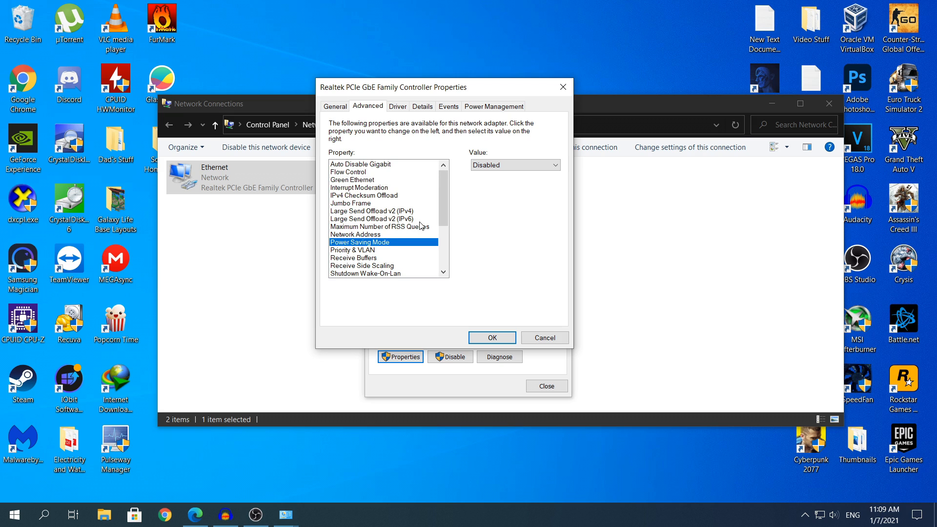
click(342, 180)
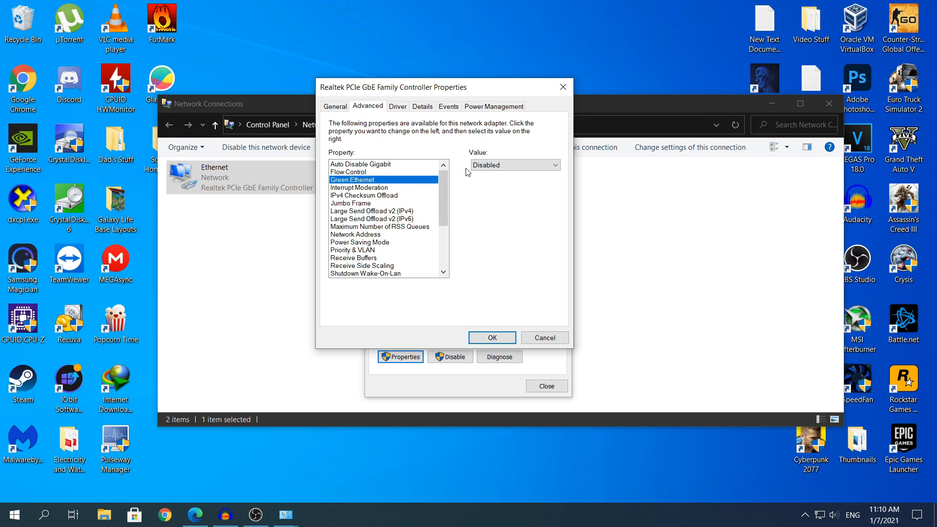
click(487, 167)
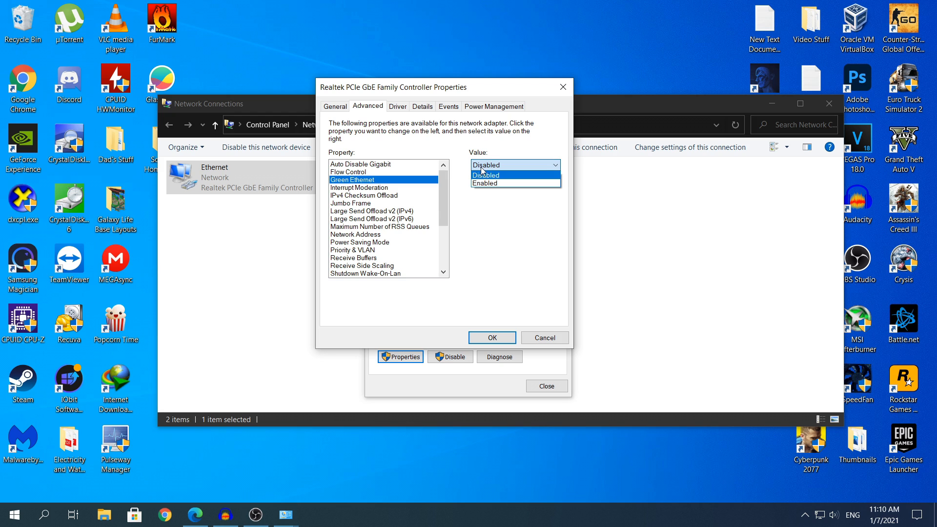
click(514, 179)
click(344, 243)
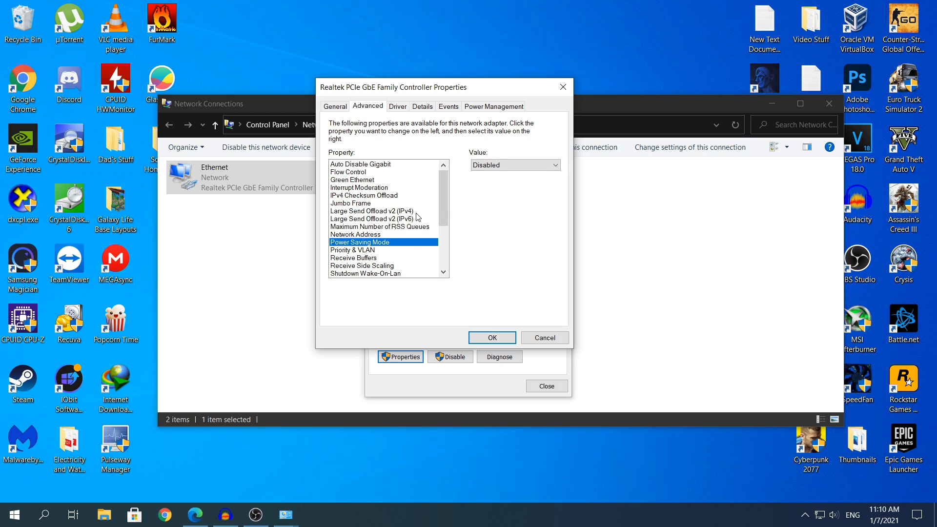
click(516, 165)
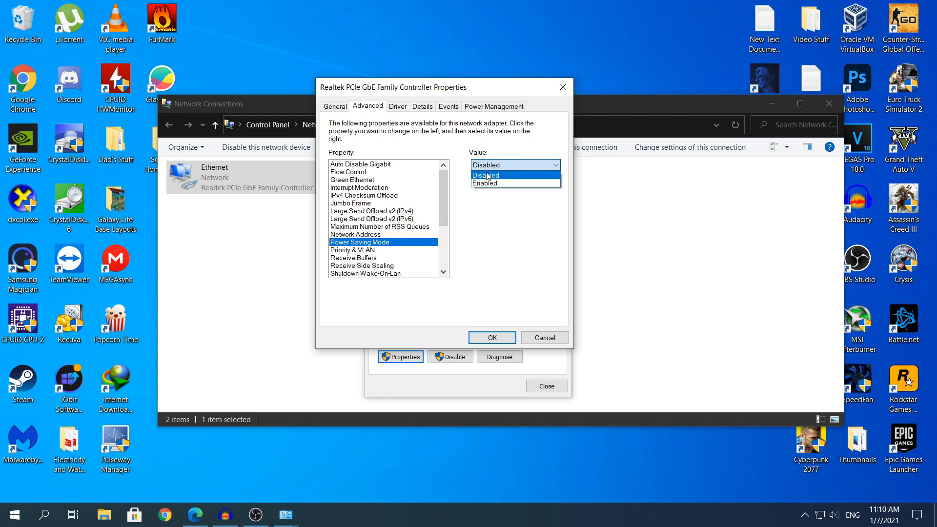
click(457, 159)
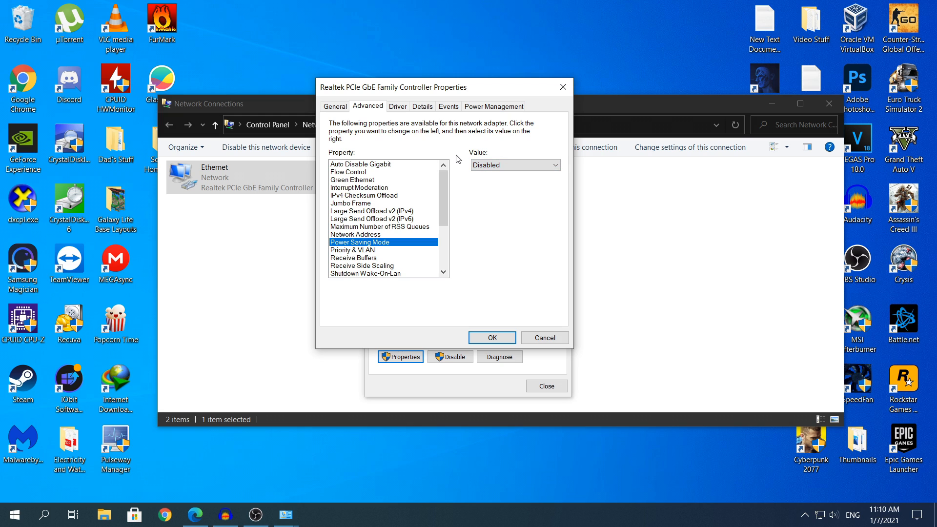
- Turn off "Allow the computer to turn off this device to save power" in the adapter's power management and accept the properties
click(480, 108)
click(337, 155)
click(386, 167)
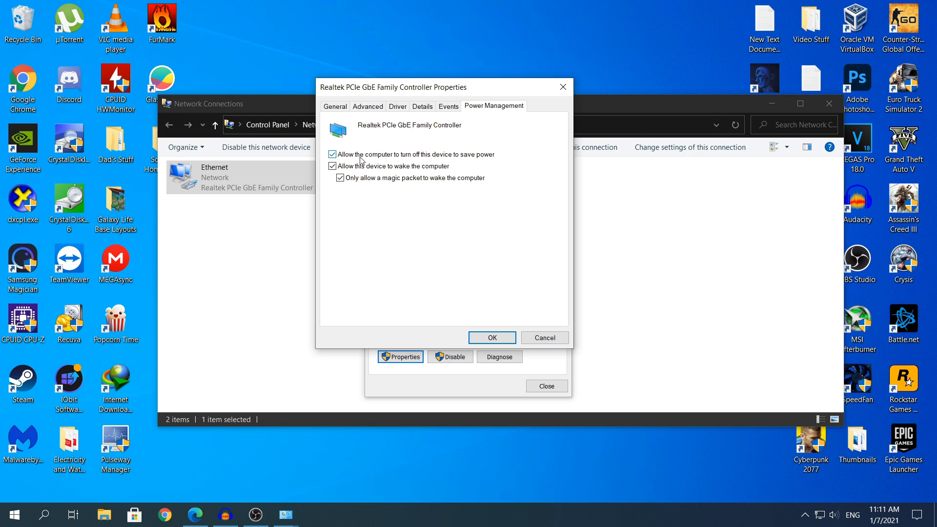
click(332, 154)
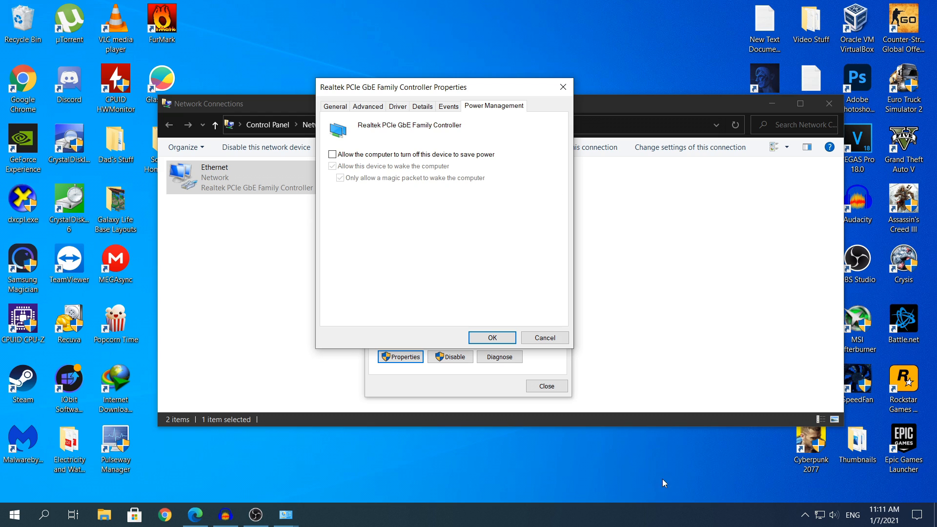
click(510, 341)
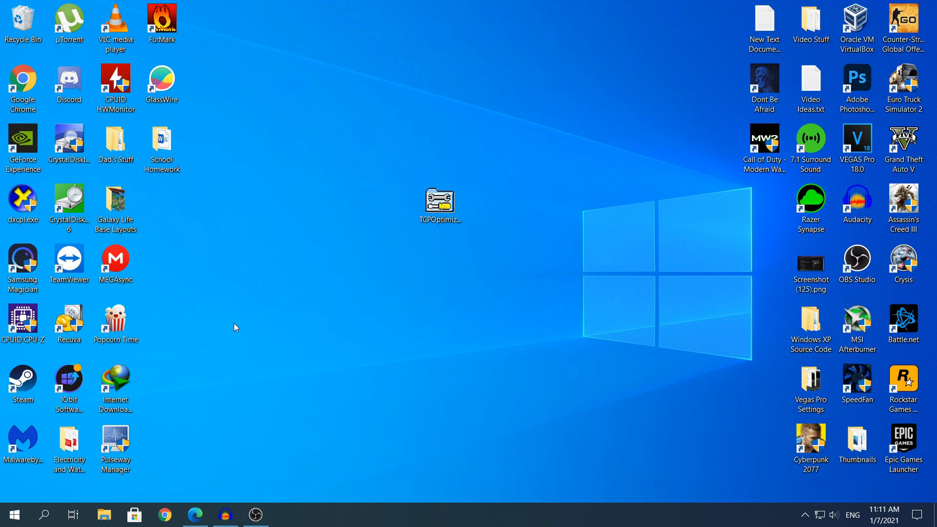
- Open the Local Group Policy Editor by running gpedit.msc
right_click(13, 513)
click(91, 464)
text(gpedit)
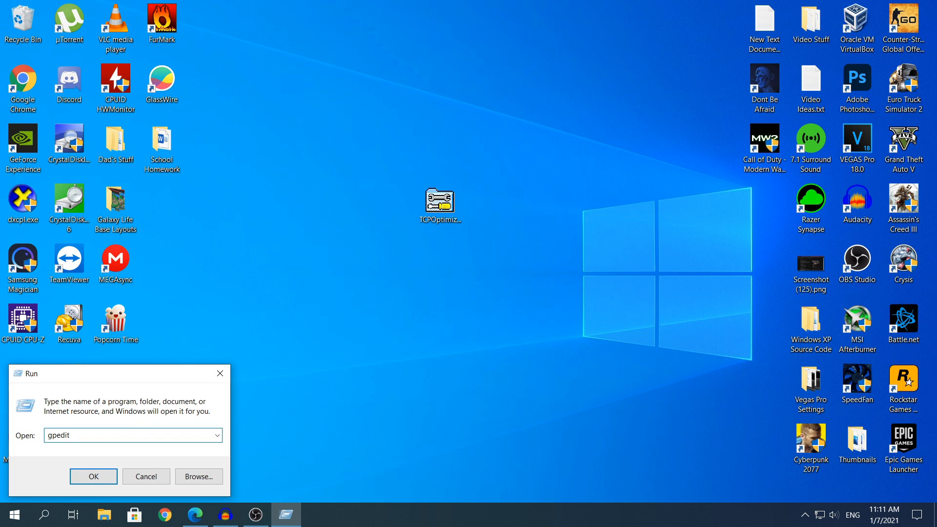
text(.msc)
key(Return)
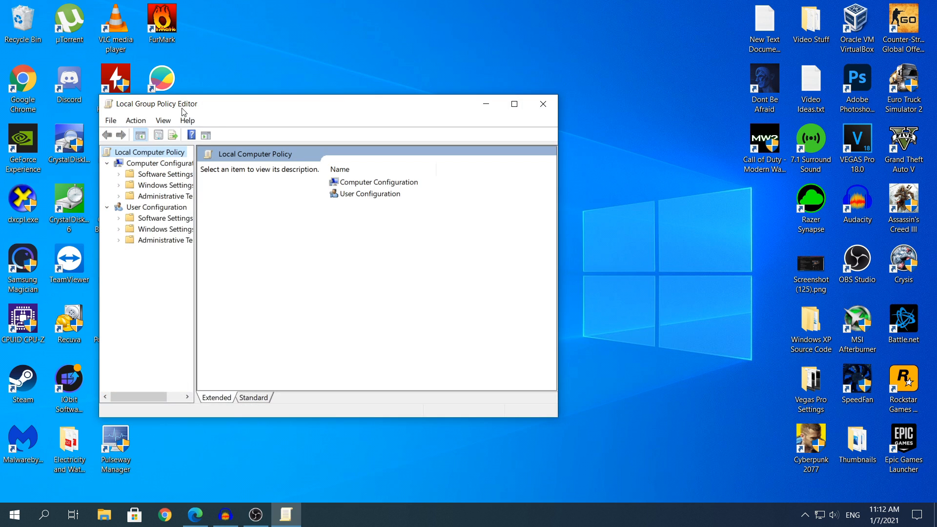
- Maximize the policy editor, widen its tree, and open QoS Packet Scheduler under Computer Configuration > Administrative Templates > Network
drag(184, 110, 92, 1)
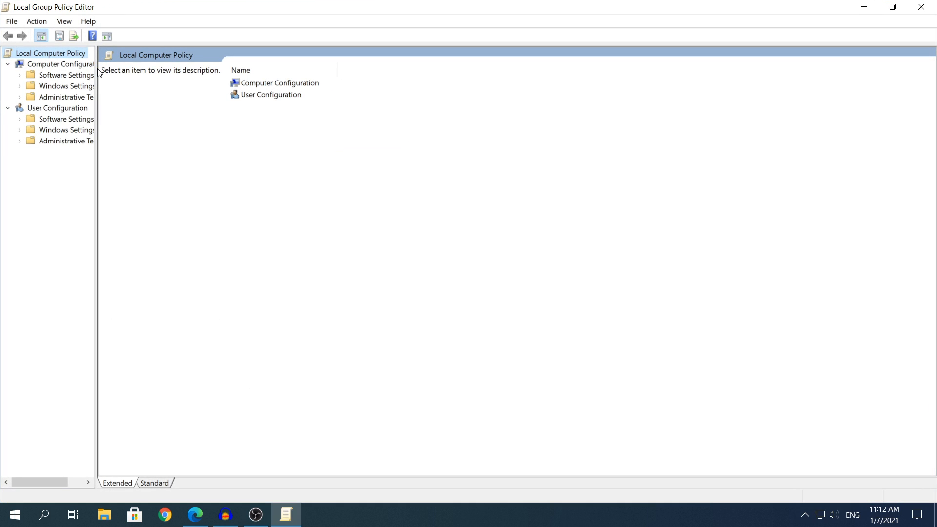
drag(95, 71, 235, 88)
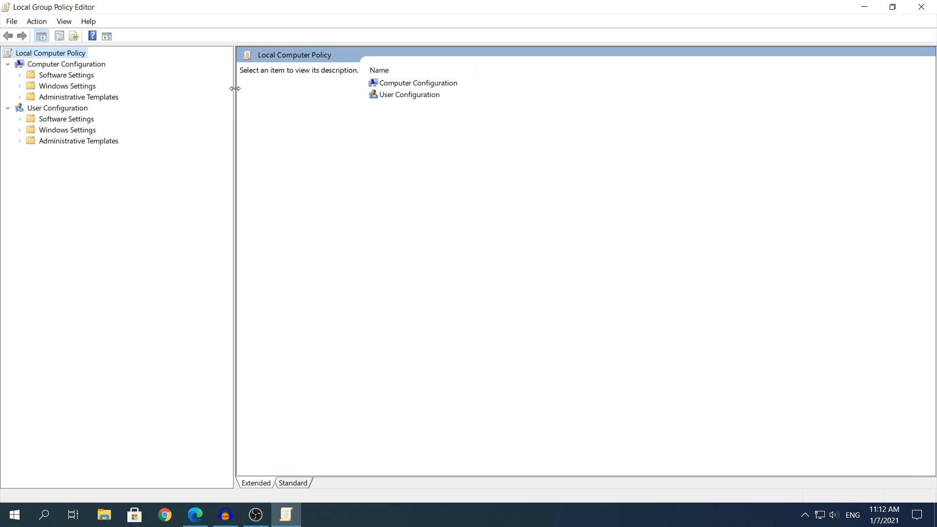
click(66, 96)
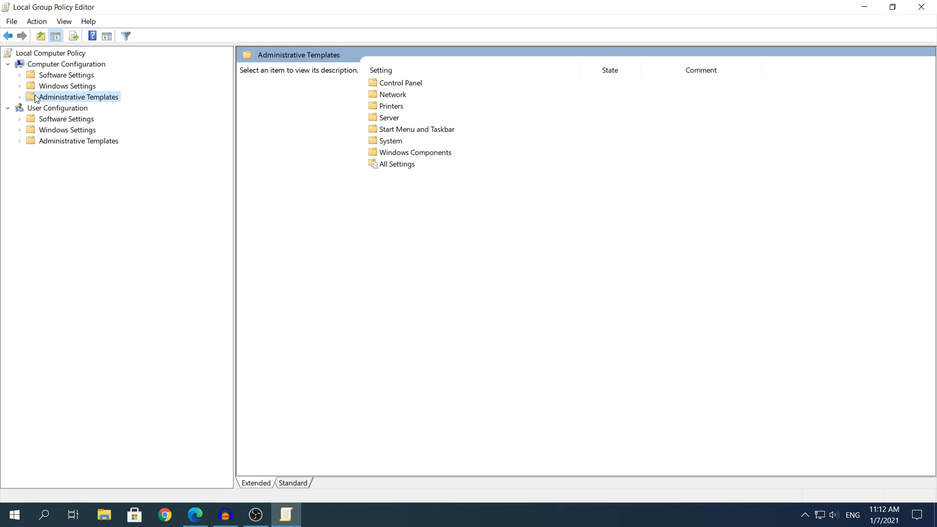
click(21, 98)
click(35, 120)
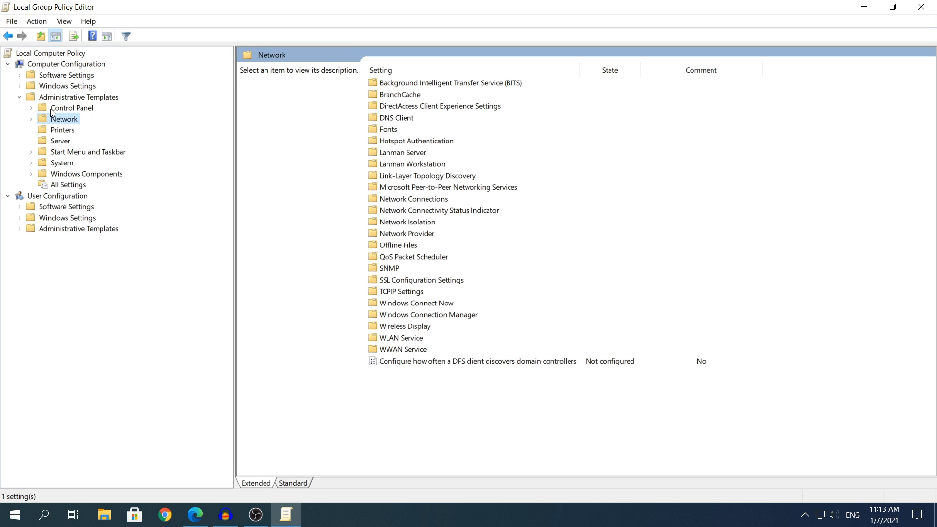
click(31, 120)
click(92, 295)
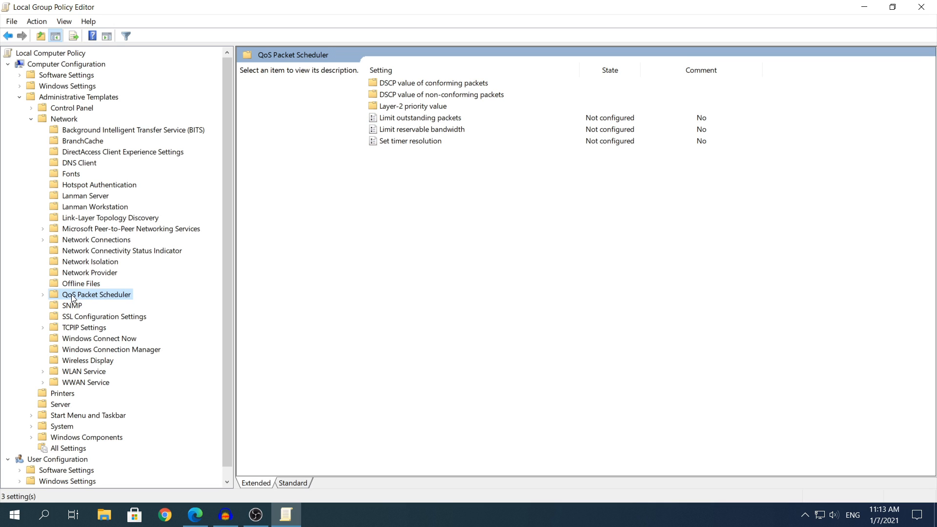
- Enable the Limit reservable bandwidth policy with a bandwidth limit of 0%, apply it, and close the policy editor
click(411, 130)
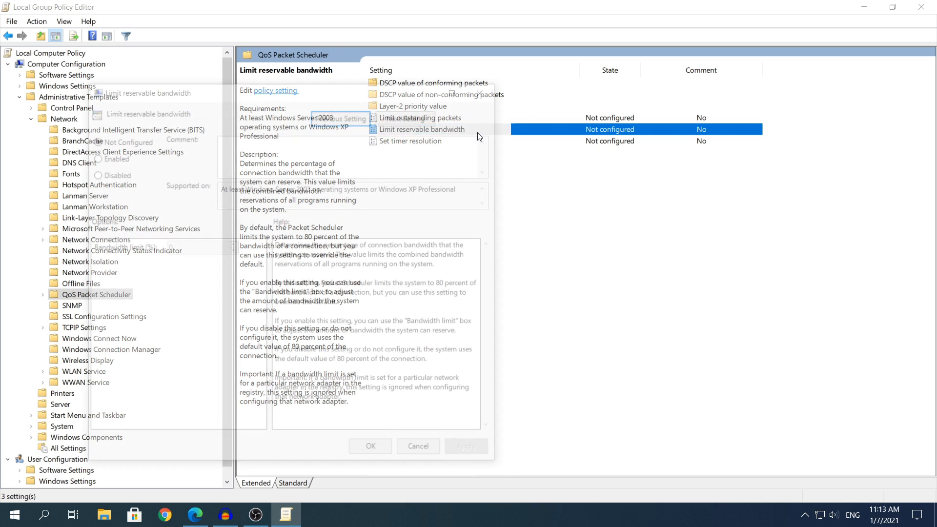
double_click(478, 133)
drag(352, 87, 532, 47)
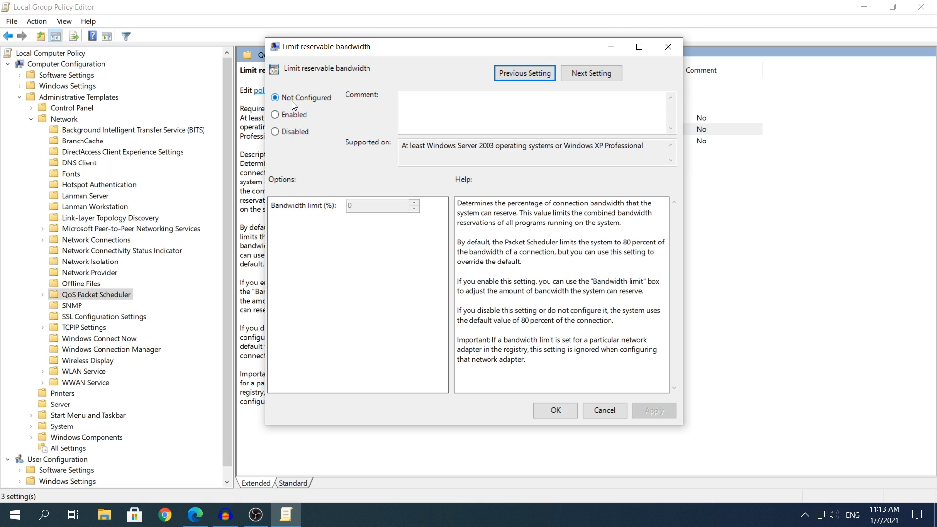
click(285, 117)
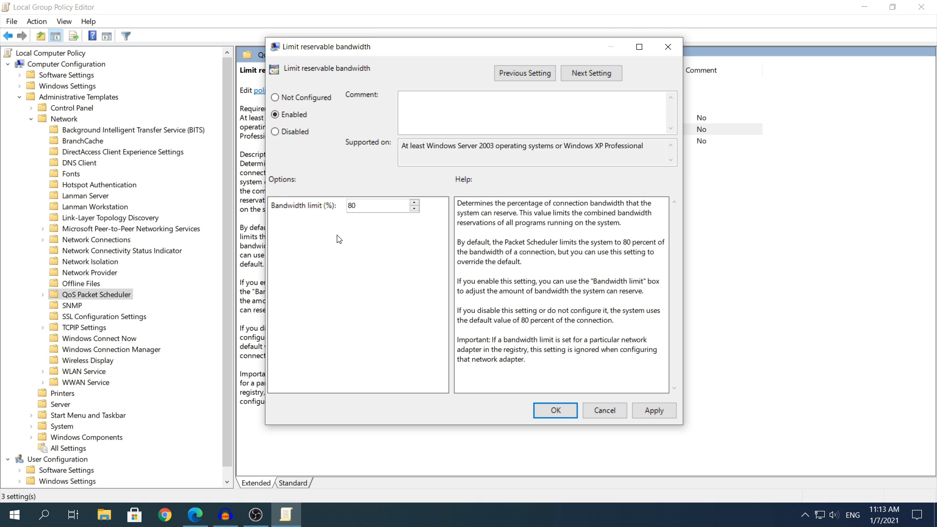
double_click(371, 205)
drag(372, 210, 343, 210)
text(0)
click(643, 413)
click(572, 411)
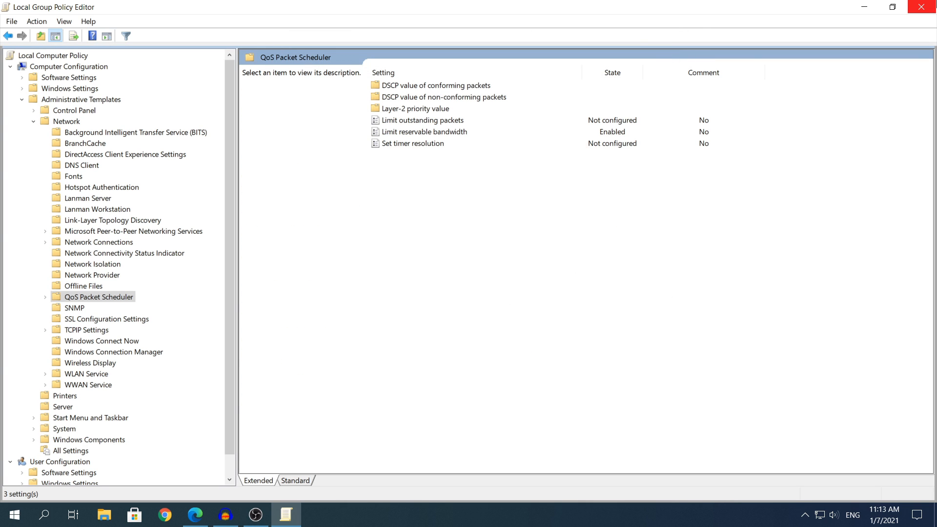
click(922, 7)
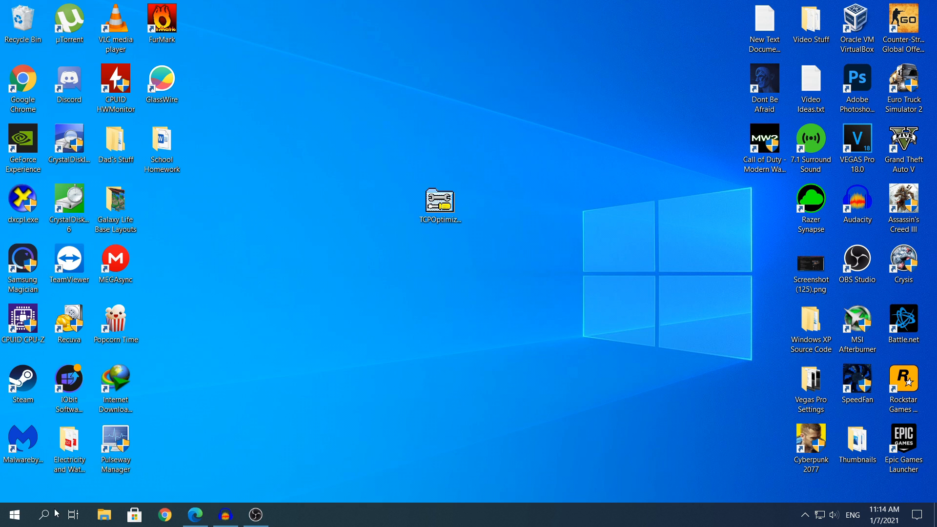
- Search Windows for "cmd" and run Command Prompt as administrator
key(super)
text(cmd)
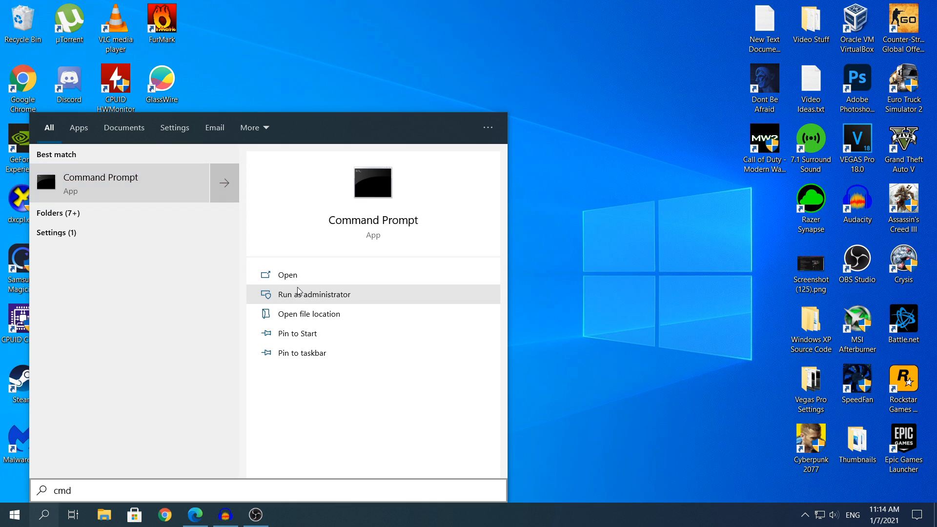
click(314, 294)
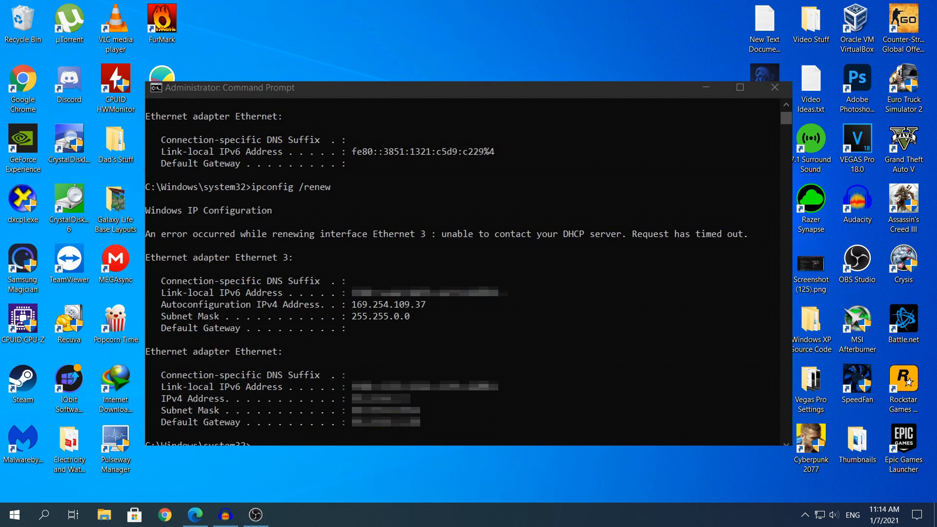
- Enter the command "netsh winsock reset" in the administrator Command Prompt
text(netsh winsock reset)
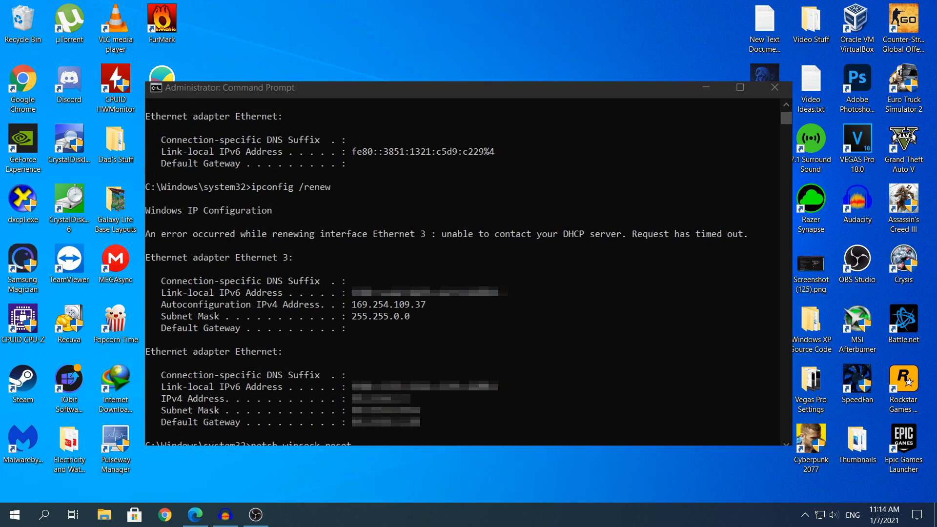